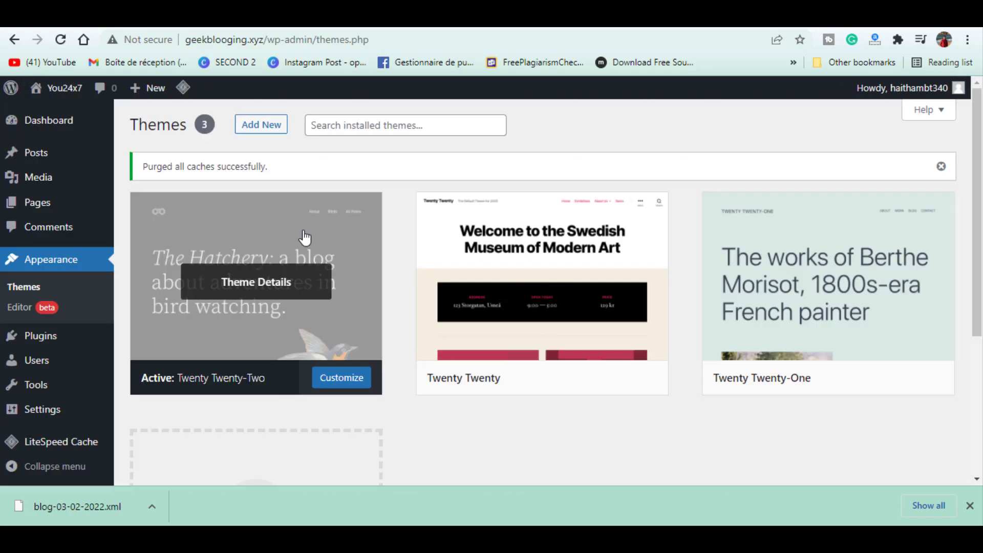
Step: Switch the Blogger blog to the first-generation Classic theme without a backup
click(261, 124)
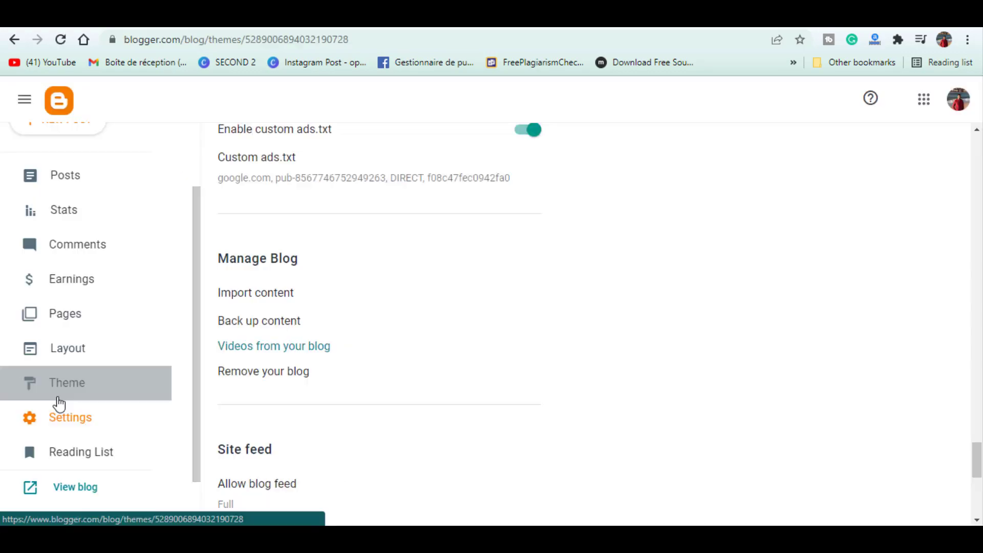
click(55, 393)
click(489, 233)
click(409, 306)
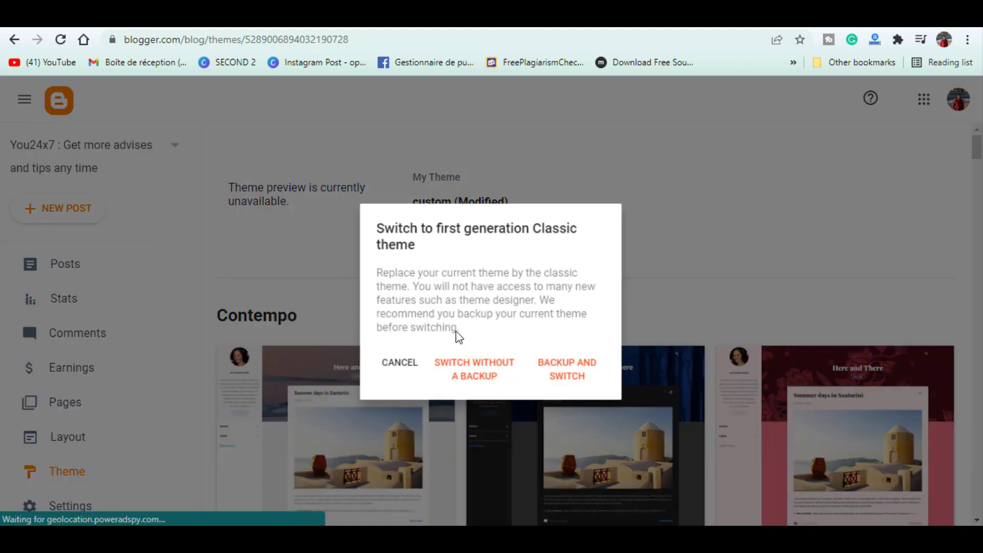
click(460, 369)
Step: Replace the Classic template's HTML with the redirect template pointing to the new site
click(243, 235)
click(370, 293)
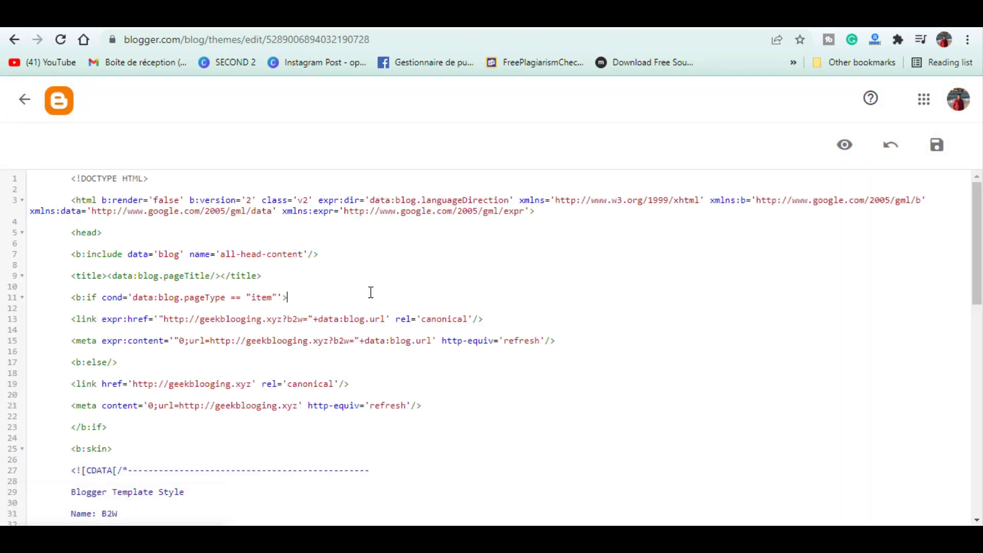
key(ctrl+a)
key(ctrl+v)
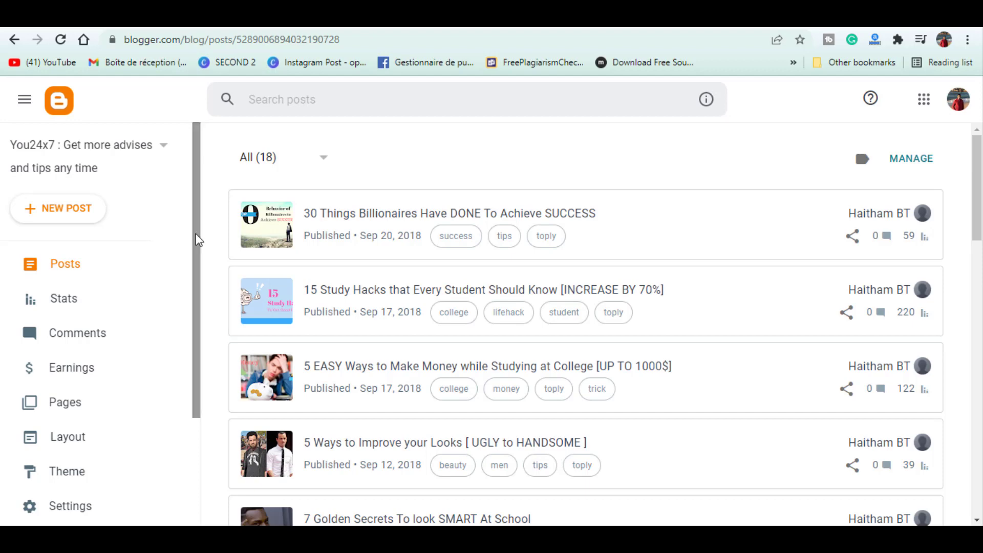
Step: Download a backup XML of all blog content from Settings > Manage Blog
scroll(192, 305, down, 2)
click(71, 398)
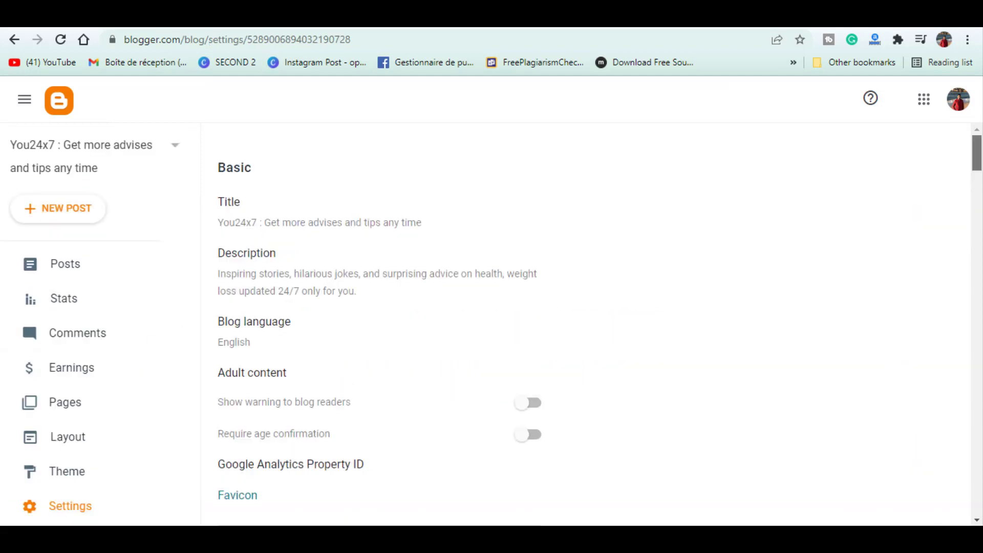
scroll(978, 205, down, 10)
drag(980, 204, 979, 461)
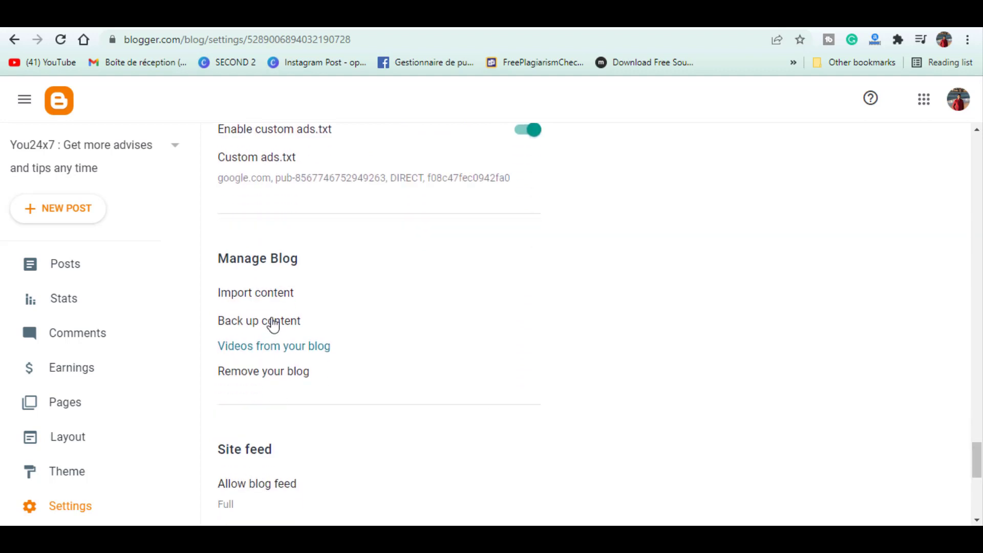
click(258, 322)
click(587, 370)
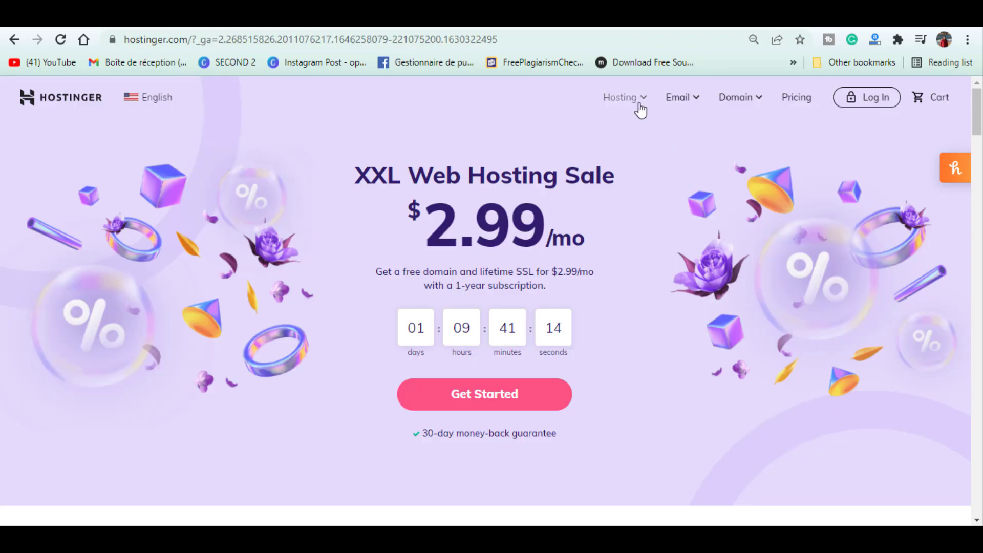
Step: Select the 48-month Business Shared Hosting plan and apply coupon GEEKBLOOGING
click(623, 103)
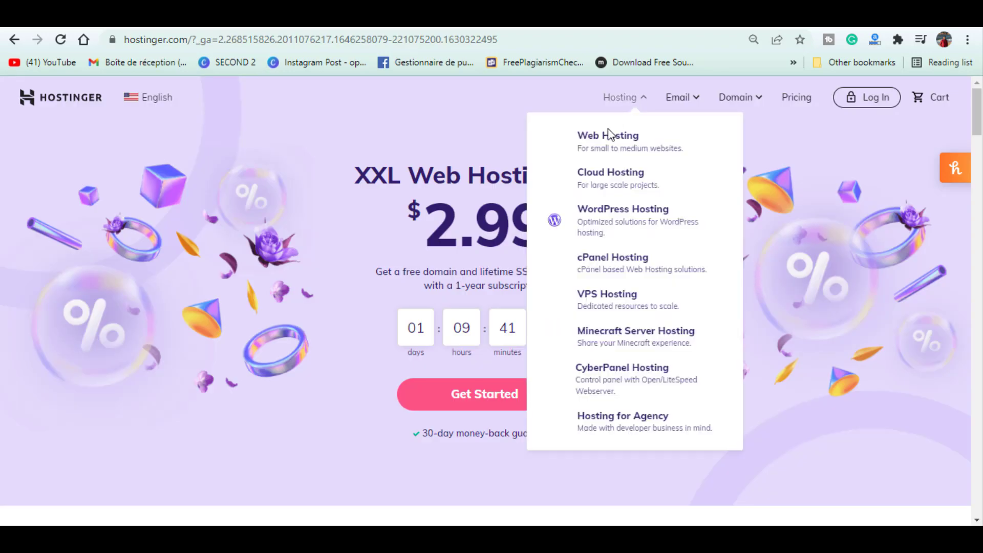
click(601, 160)
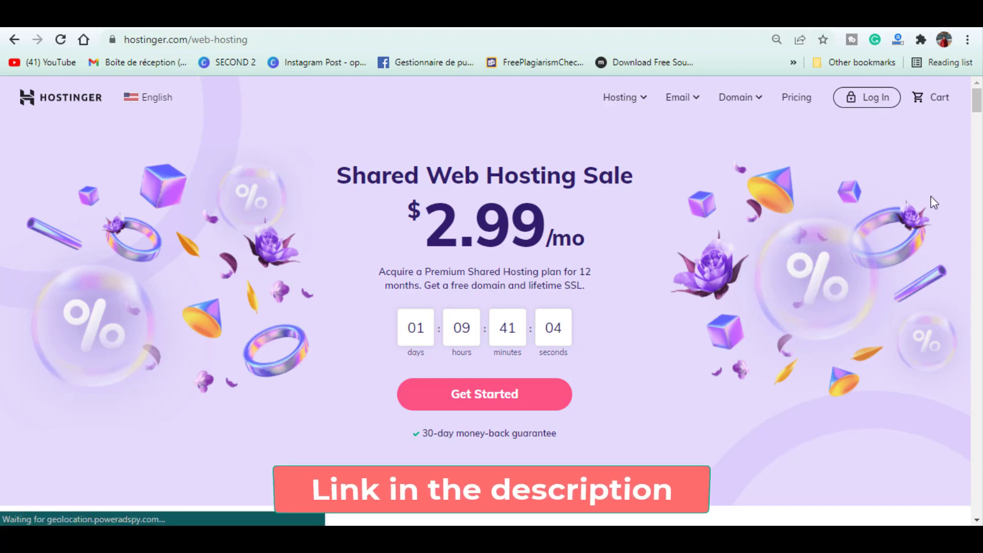
drag(979, 101, 978, 146)
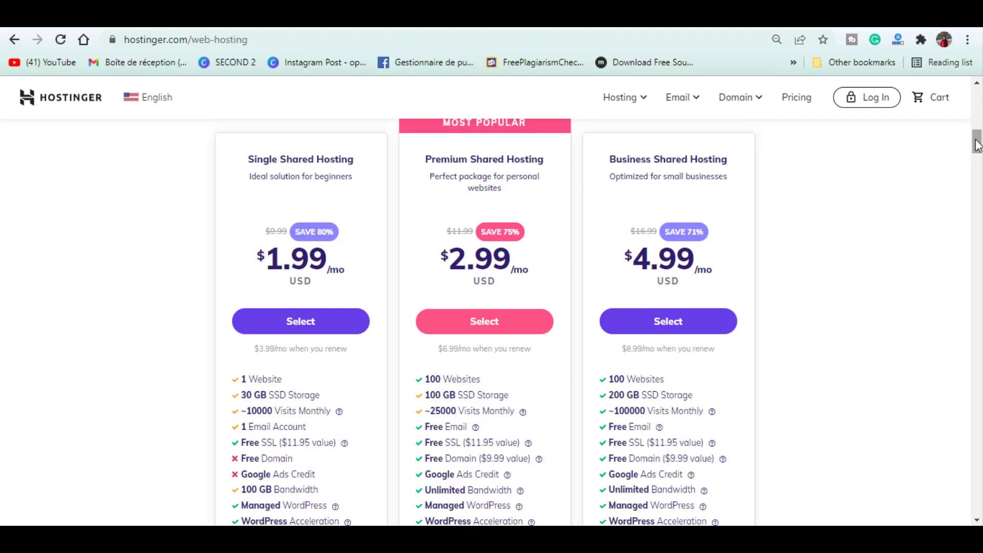
click(668, 321)
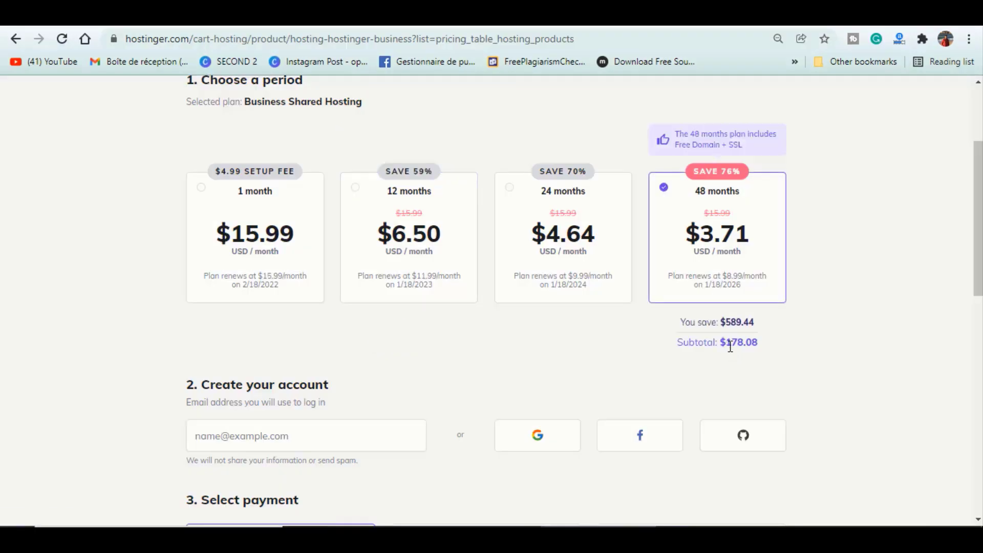
scroll(970, 260, down, 5)
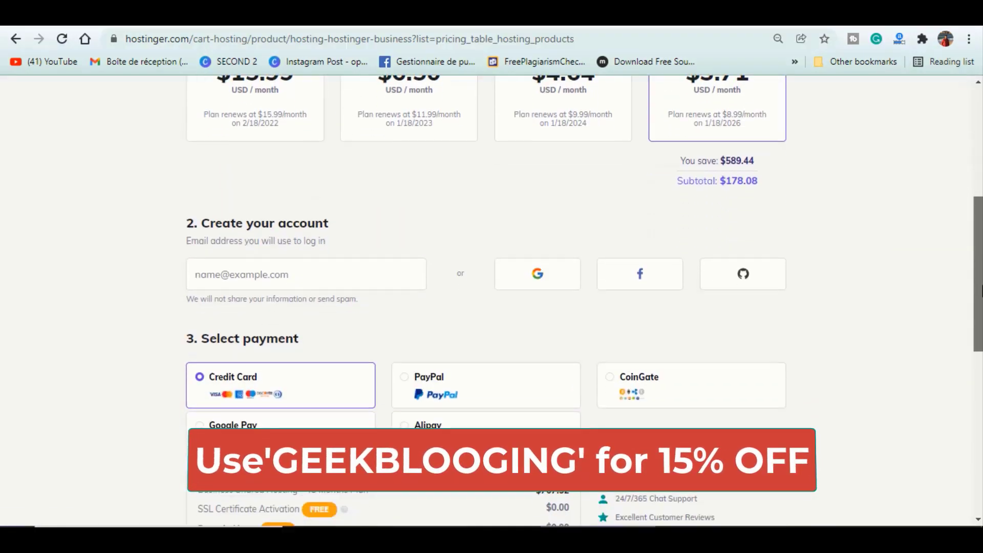
scroll(973, 315, down, 4)
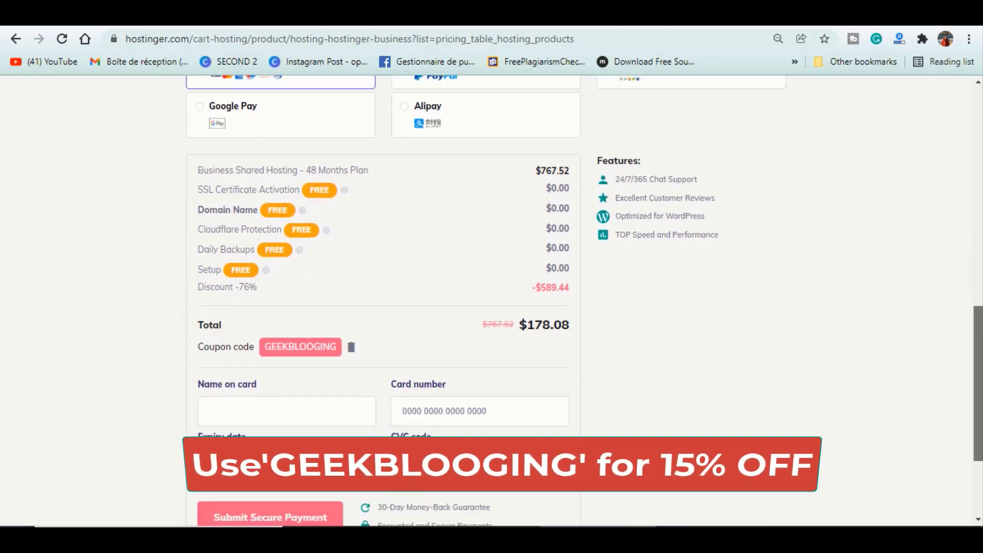
scroll(384, 256, down, 2)
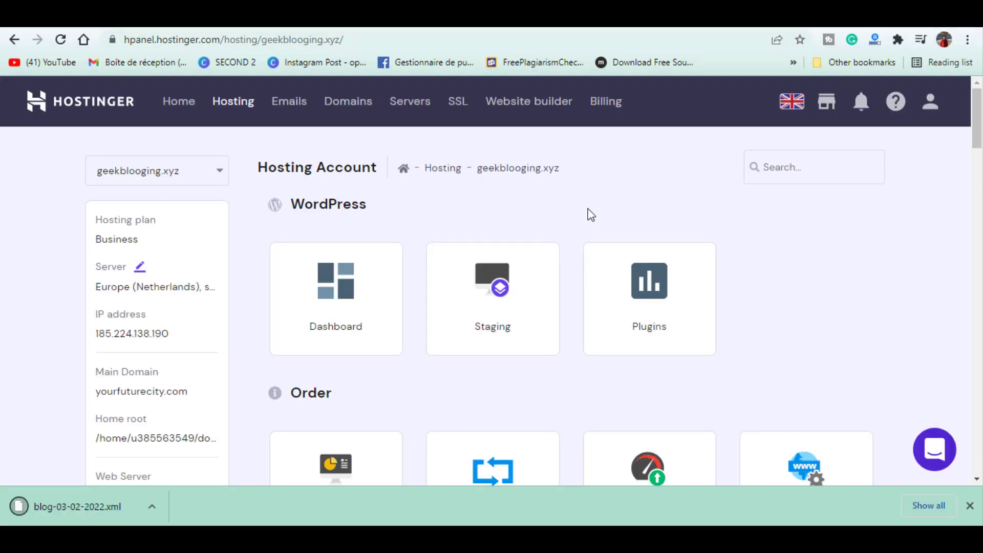
Step: Start a WordPress install on geekblogging.xyz titled You24x7, filling admin and database passwords
drag(977, 119, 980, 297)
click(346, 311)
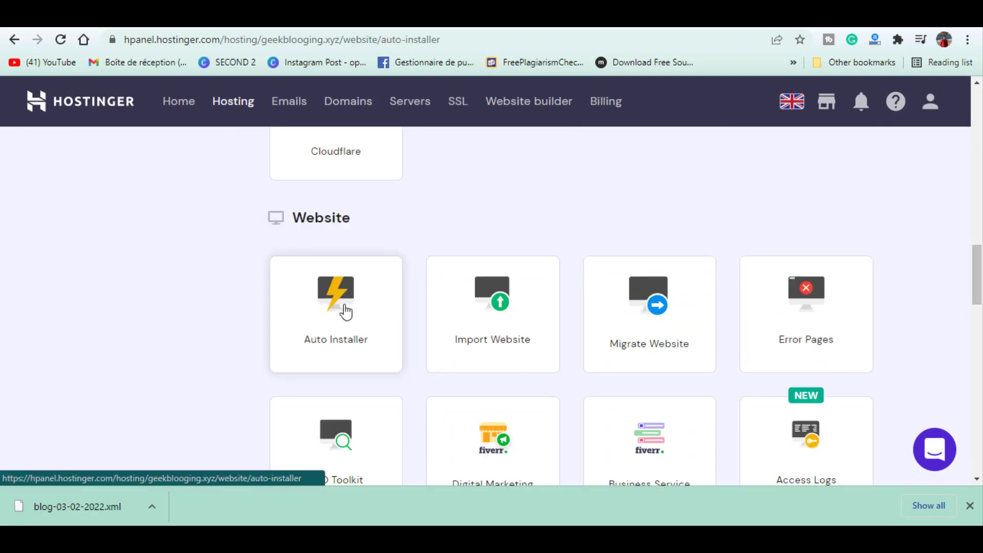
scroll(500, 308, down, 10)
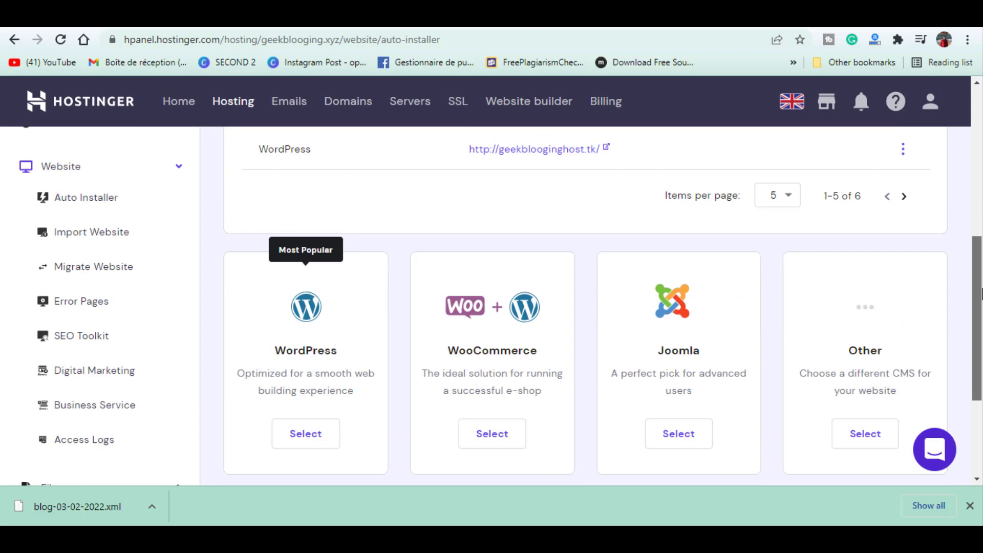
click(297, 415)
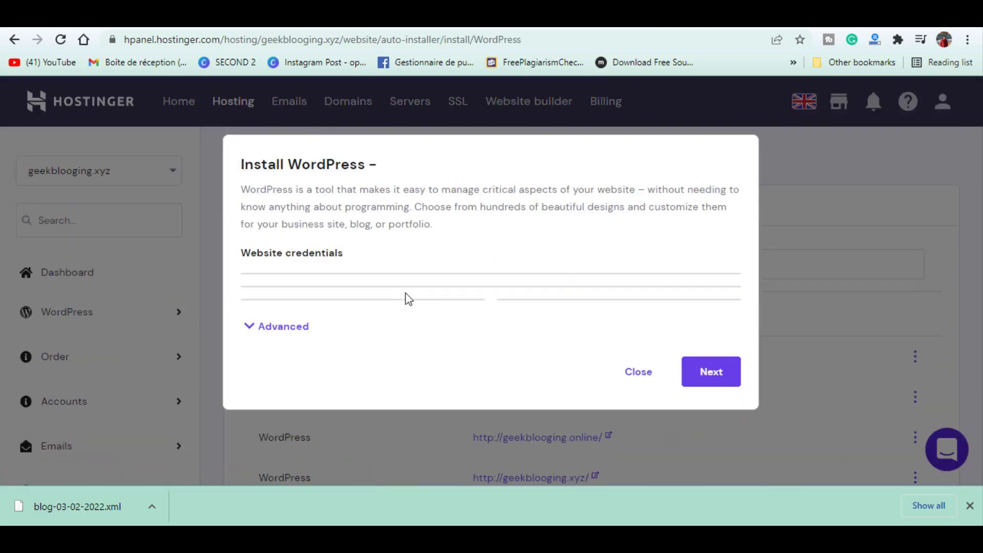
click(305, 269)
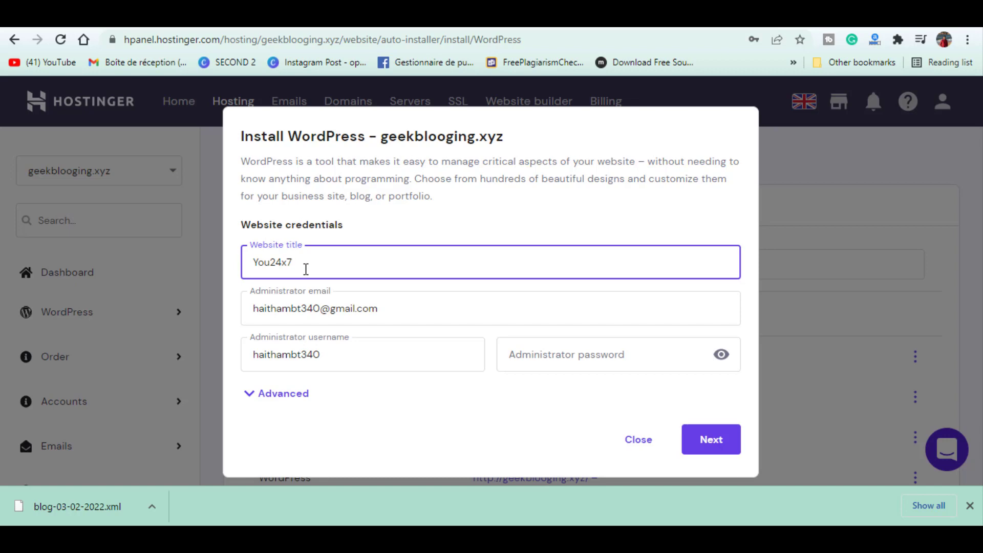
click(594, 343)
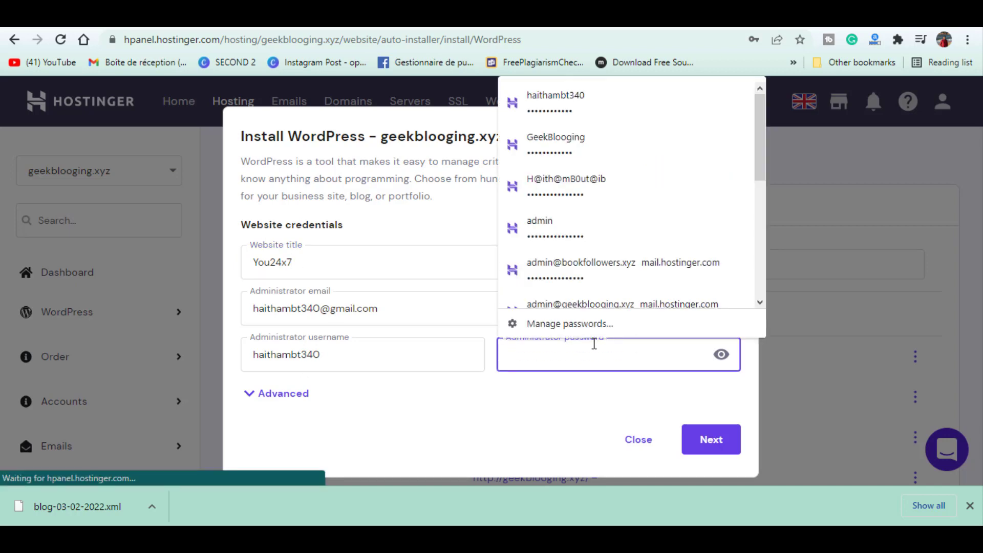
click(276, 394)
scroll(358, 399, down, 3)
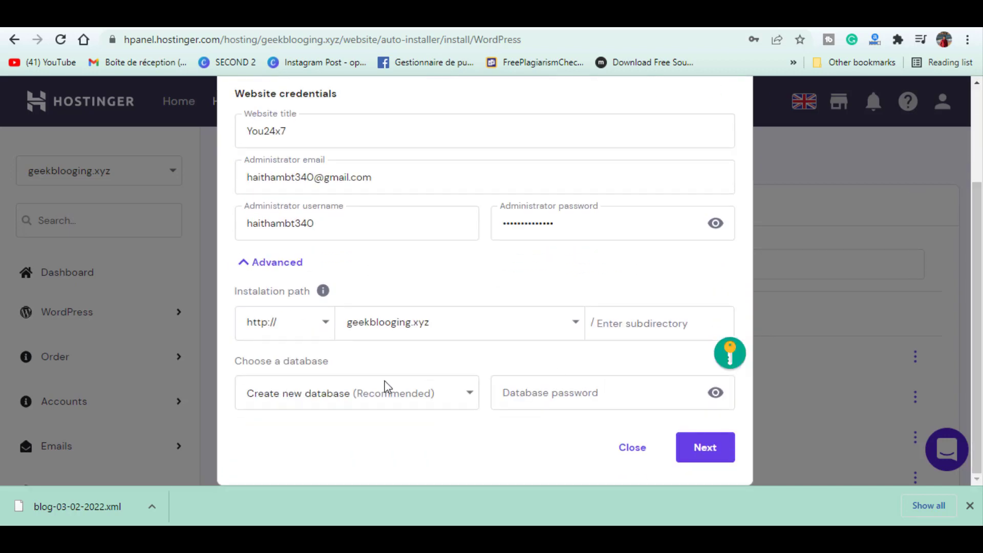
click(555, 398)
click(548, 98)
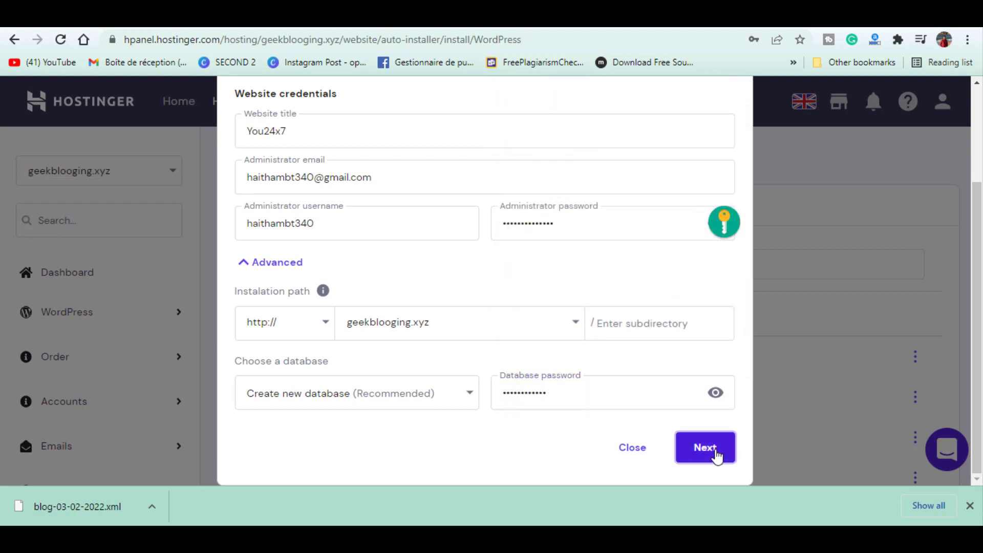
Step: Keep WordPress 5.9.1 with always-update, install over existing files, and open the admin area
click(712, 452)
click(358, 234)
click(316, 259)
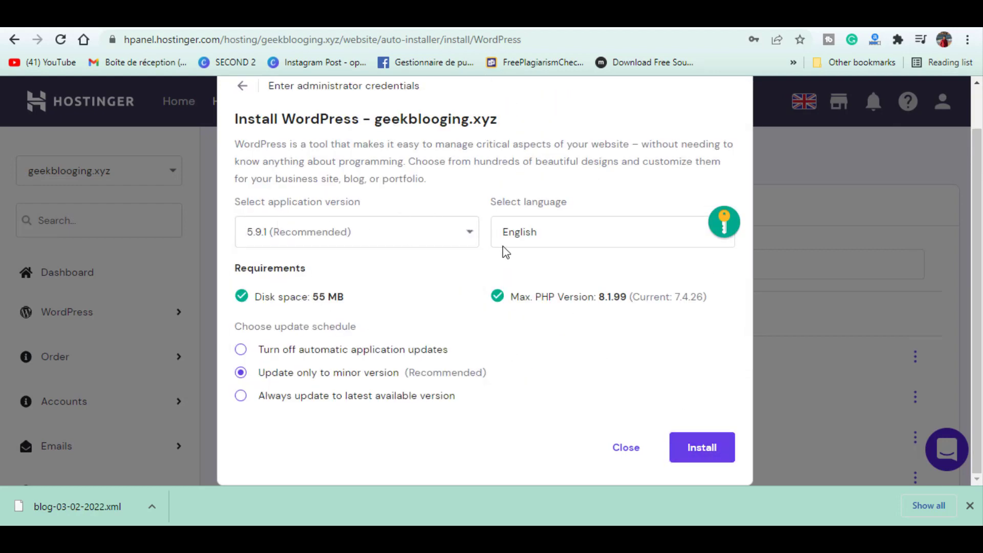
click(276, 398)
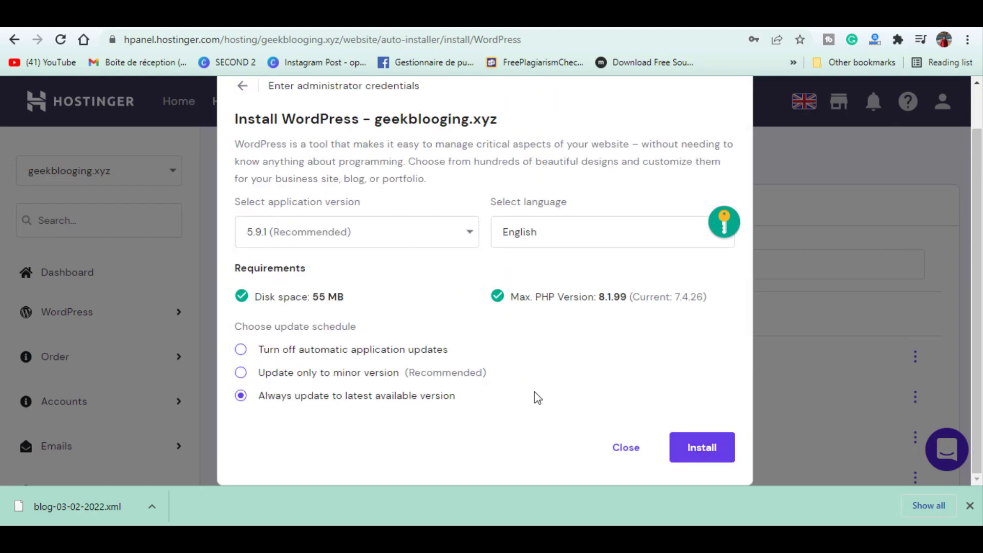
click(706, 448)
click(706, 313)
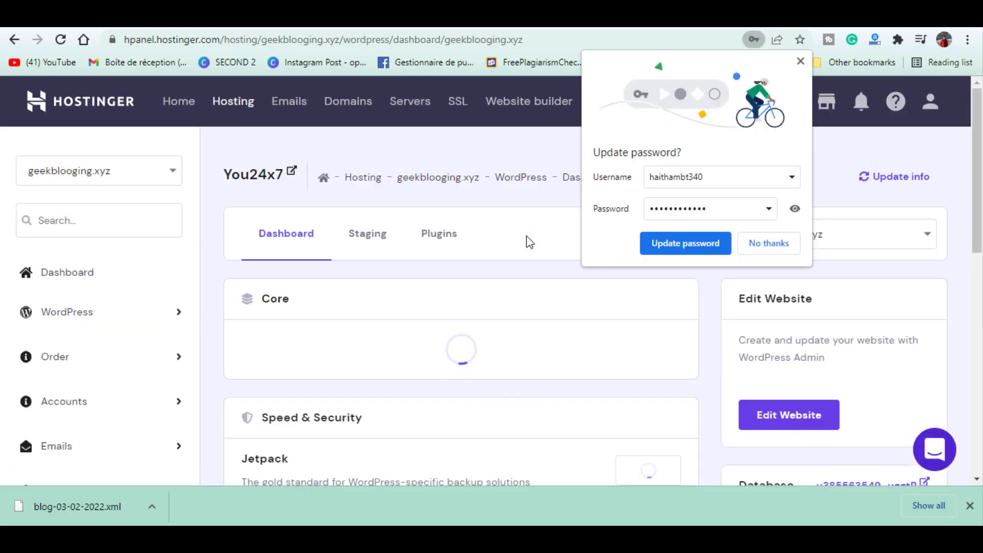
scroll(768, 328, down, 3)
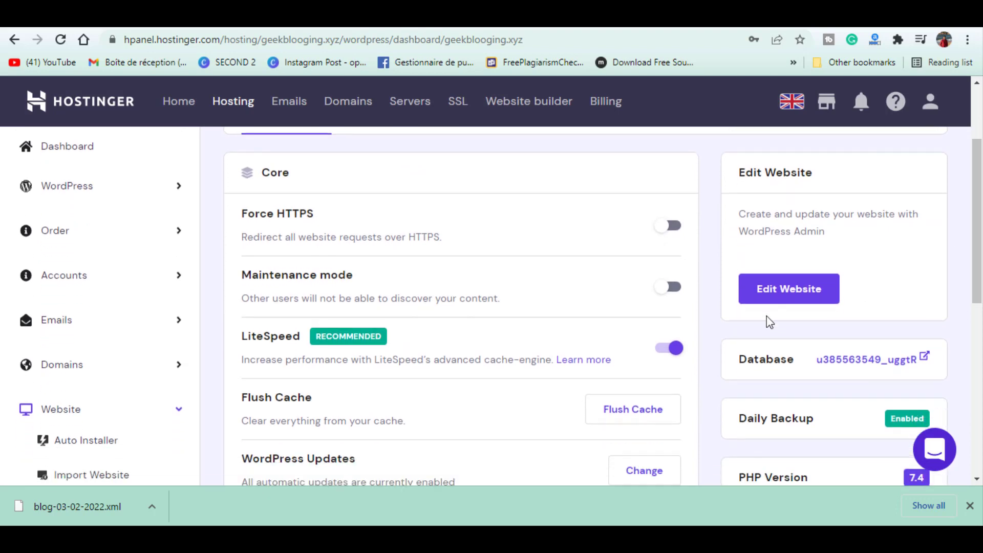
click(772, 298)
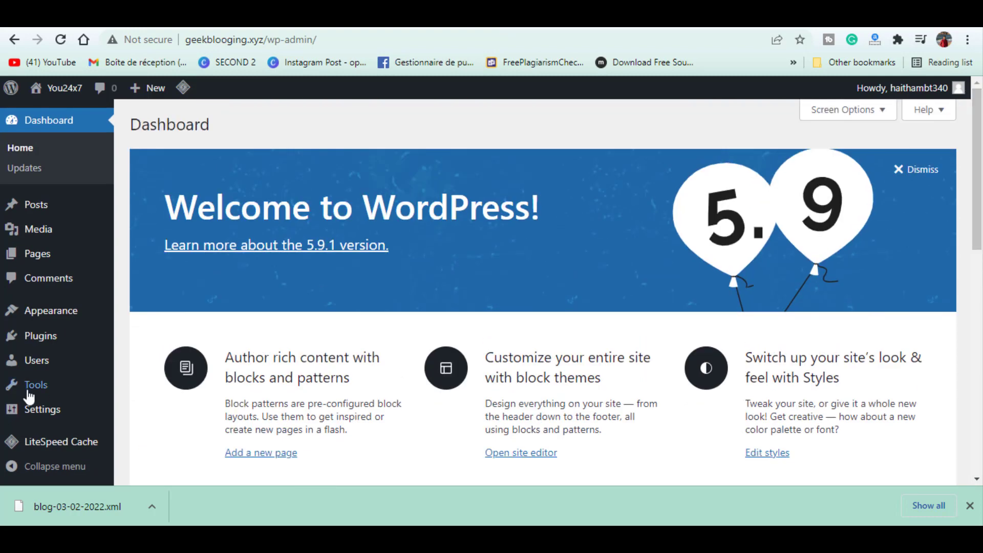
Step: Install and run the Blogger importer from Tools > Import, then browse for the backup file
mouse_move(42, 398)
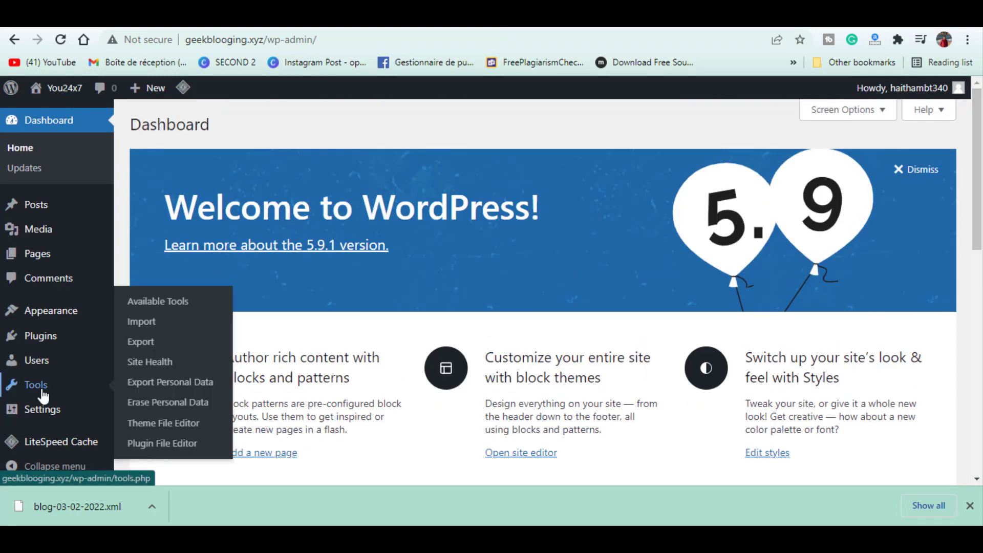
click(163, 326)
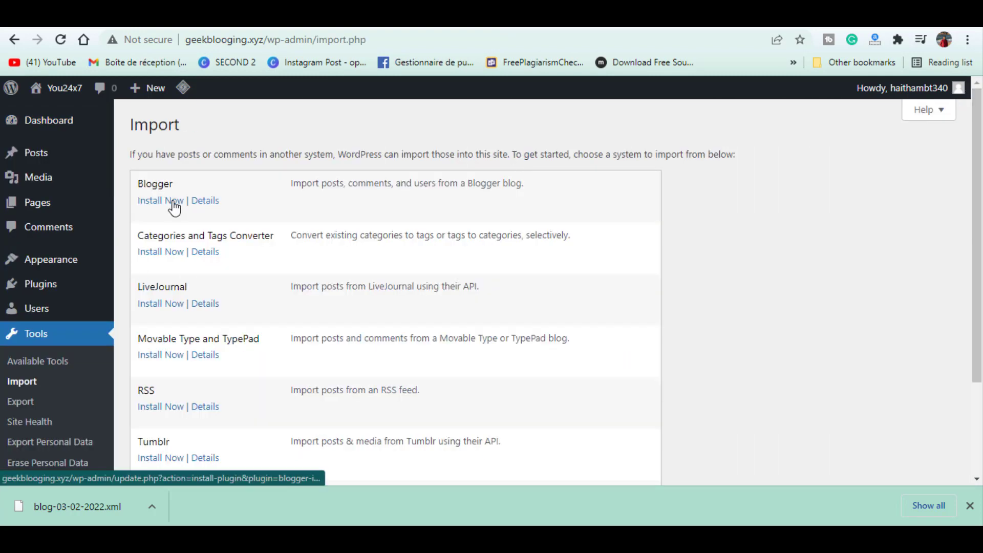
click(173, 200)
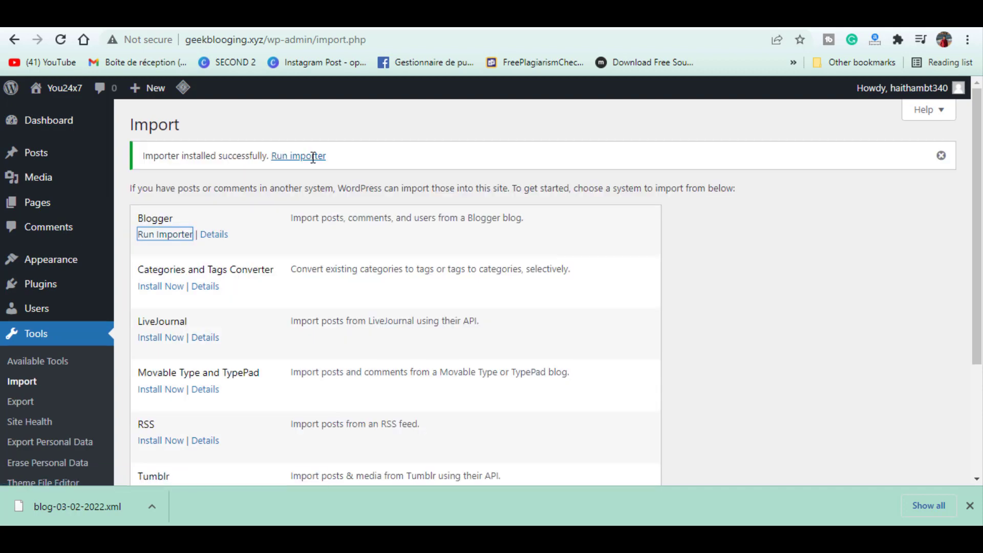
click(158, 234)
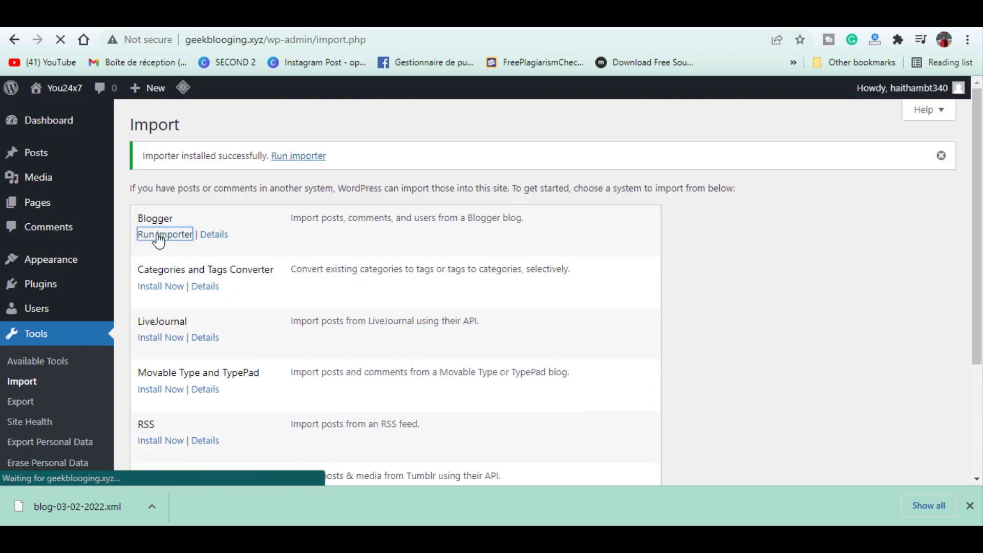
click(410, 237)
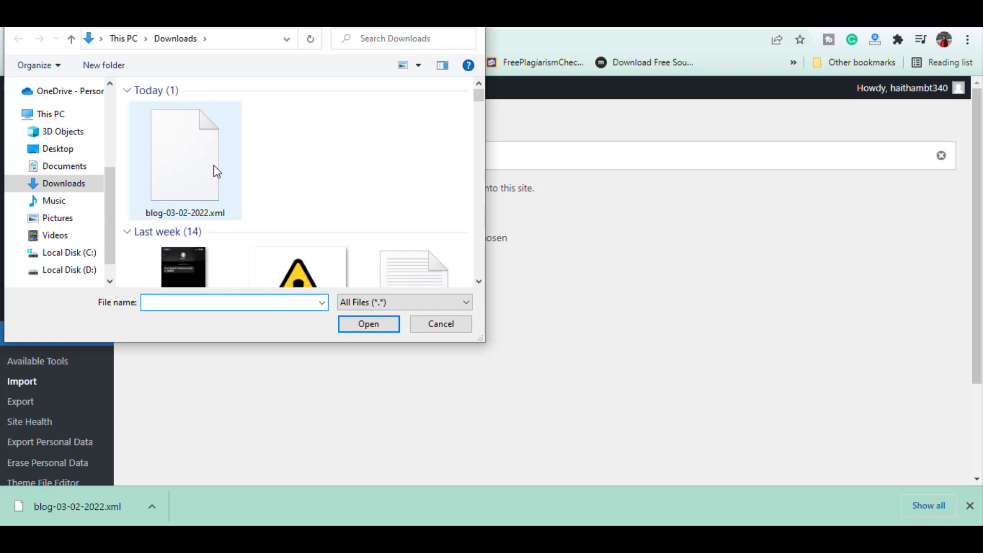
Step: Import blog-03-02-2022.xml, submit the author assignment, and open the live site
double_click(213, 165)
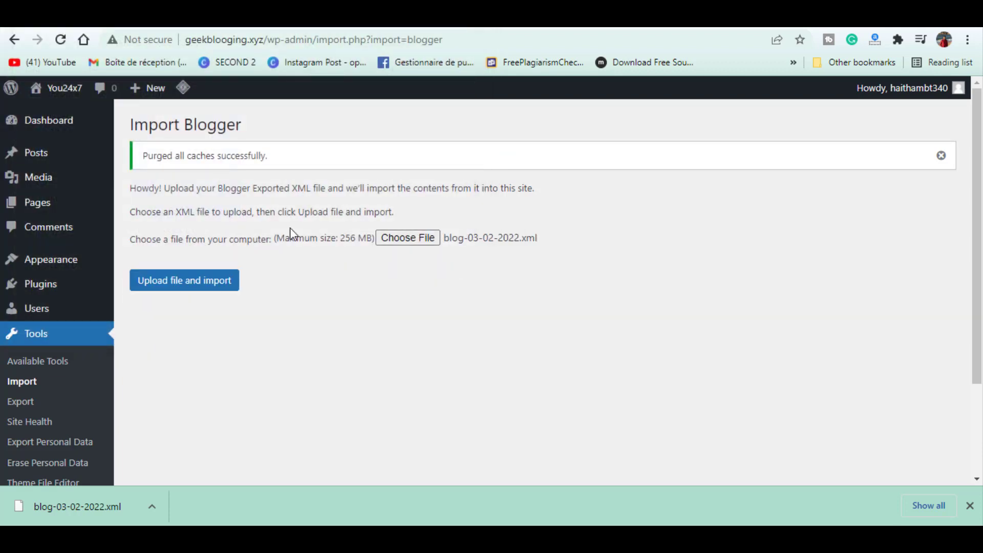
click(197, 290)
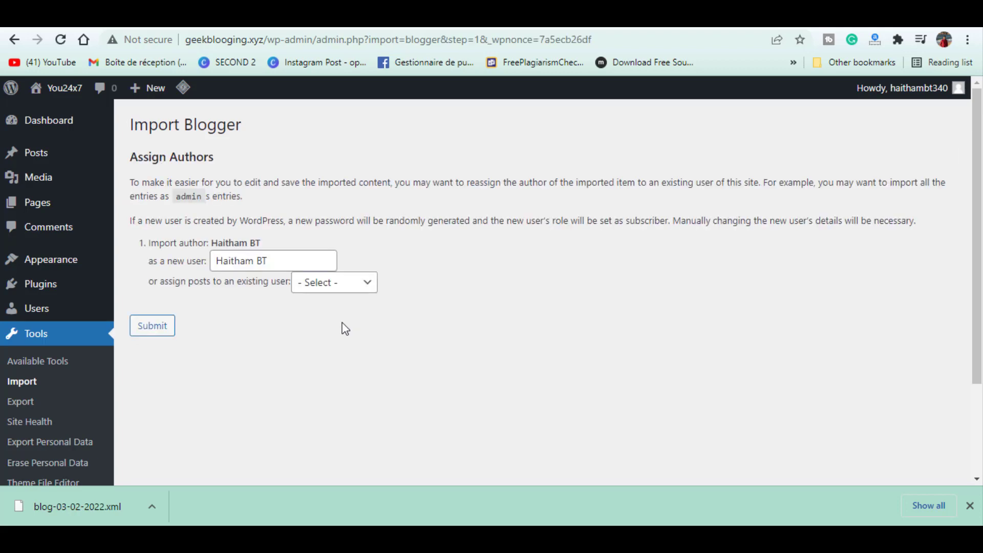
click(156, 330)
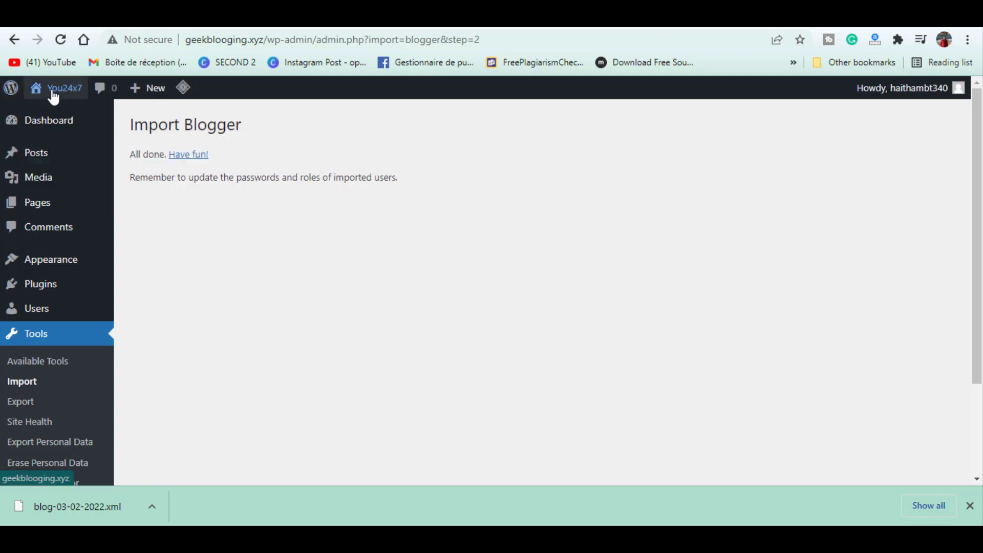
mouse_move(54, 97)
click(59, 115)
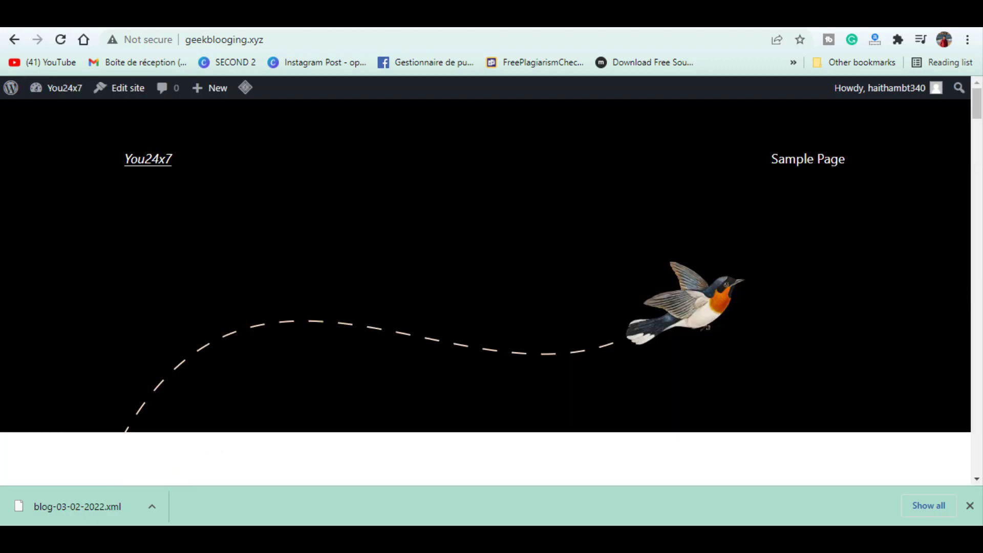
Step: Scroll through the imported posts on the live site, then bring up the installed themes
drag(976, 102, 981, 497)
drag(979, 421, 979, 126)
mouse_move(72, 90)
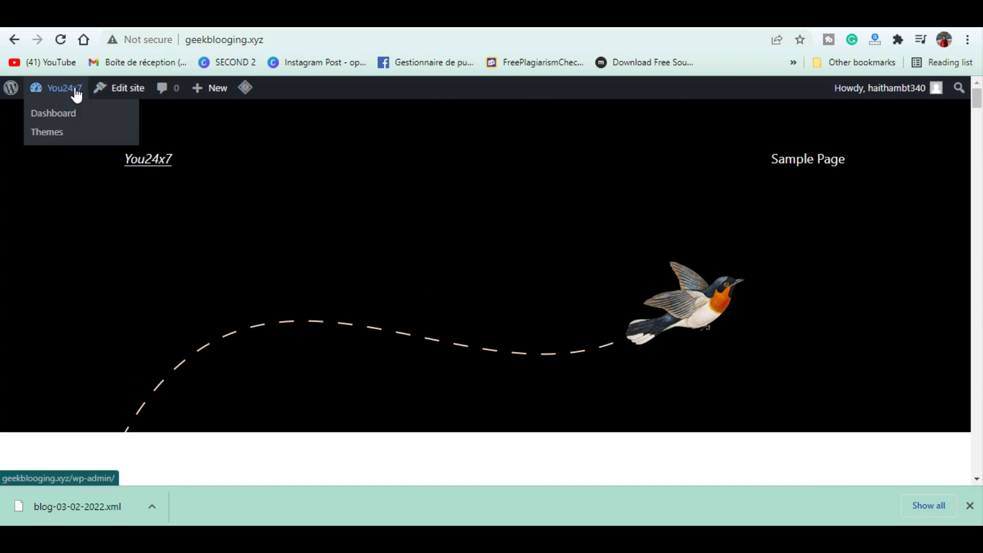
click(49, 133)
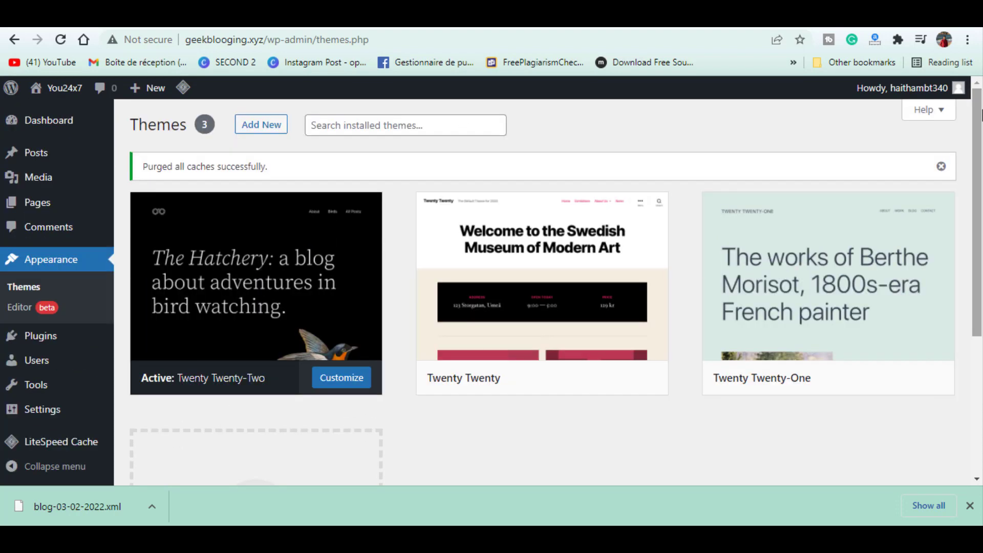
Step: Install the Astra theme from Add New Themes and activate it
click(257, 128)
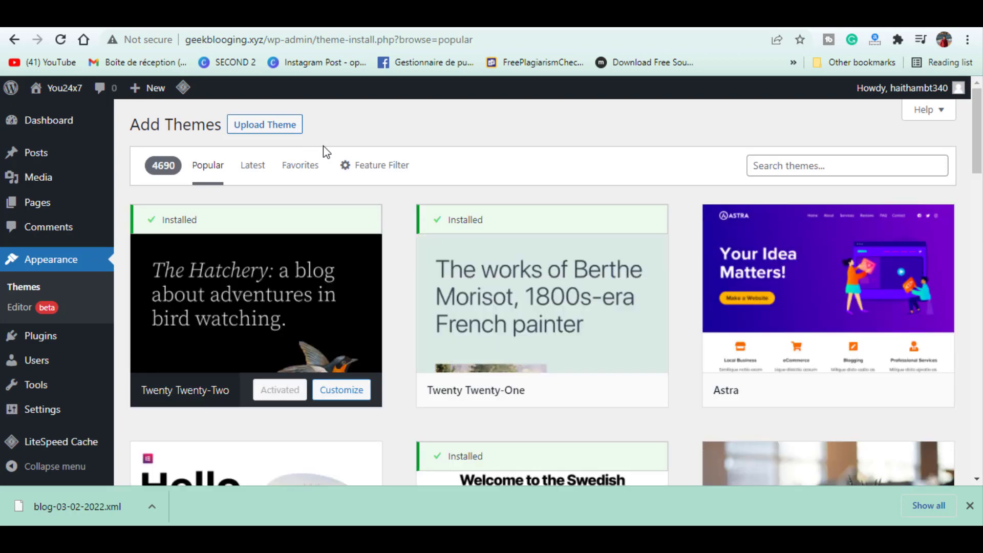
mouse_move(761, 334)
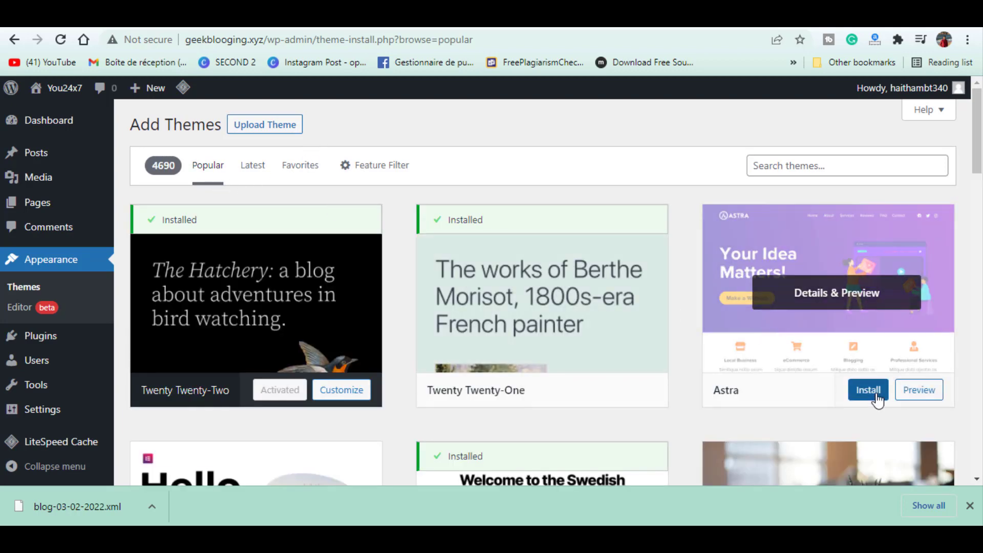
scroll(962, 187, down, 3)
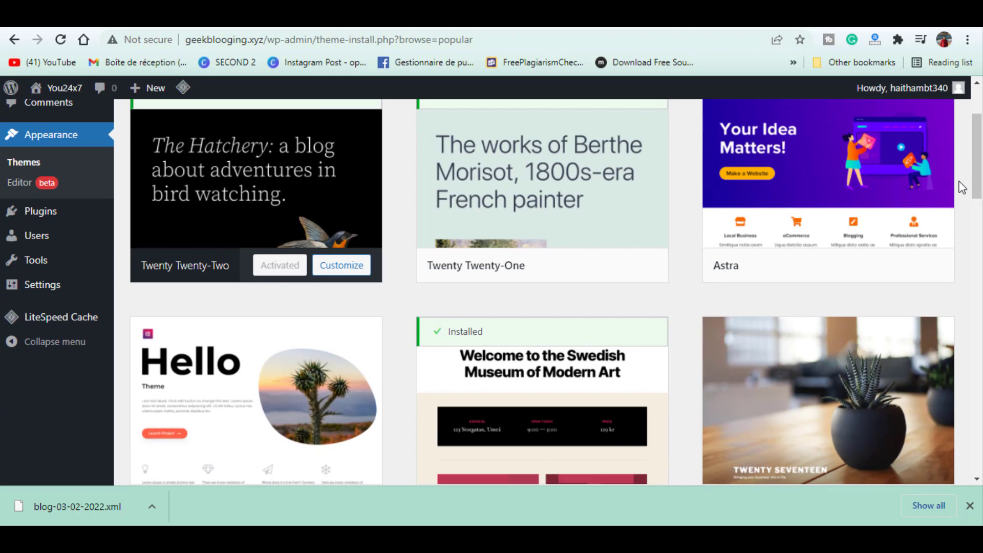
click(868, 265)
drag(977, 151, 978, 145)
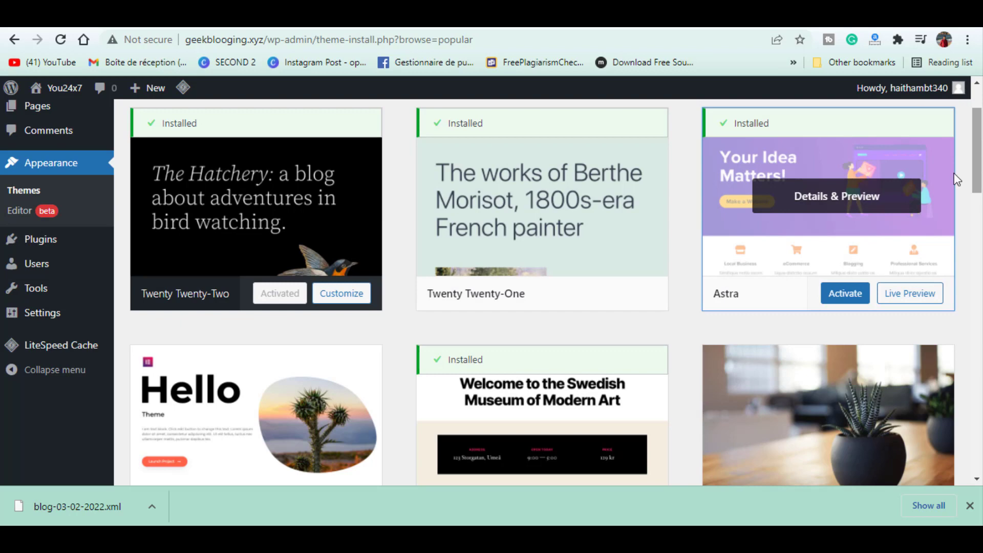
click(837, 301)
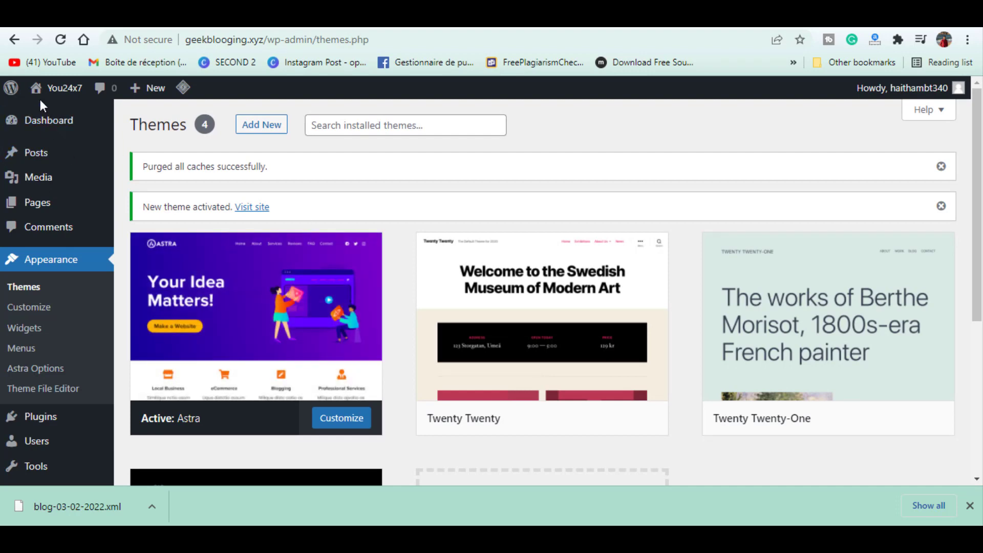
Step: Visit the live site to see the imported posts in the Astra design
click(51, 110)
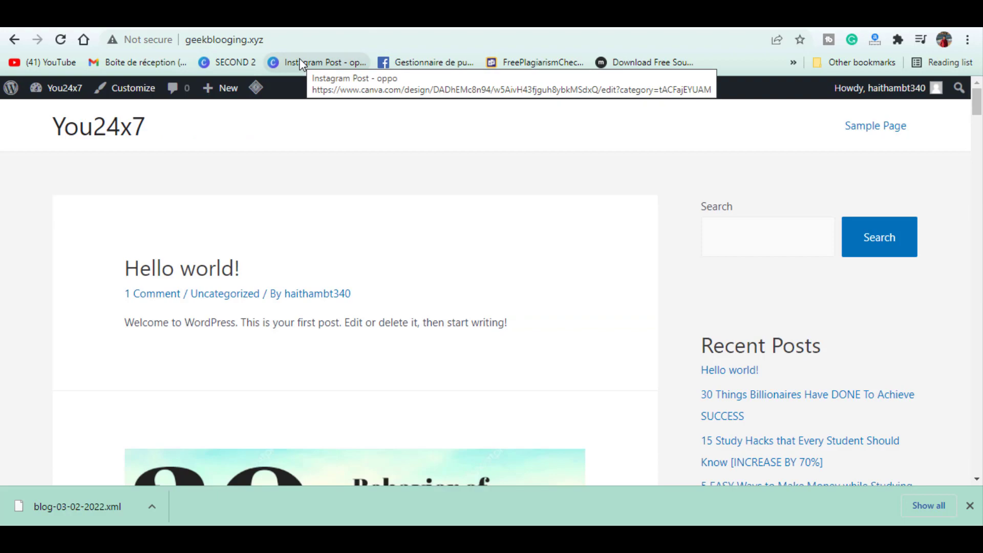
mouse_move(977, 102)
mouse_down()
mouse_move(978, 248)
mouse_move(977, 112)
mouse_up()
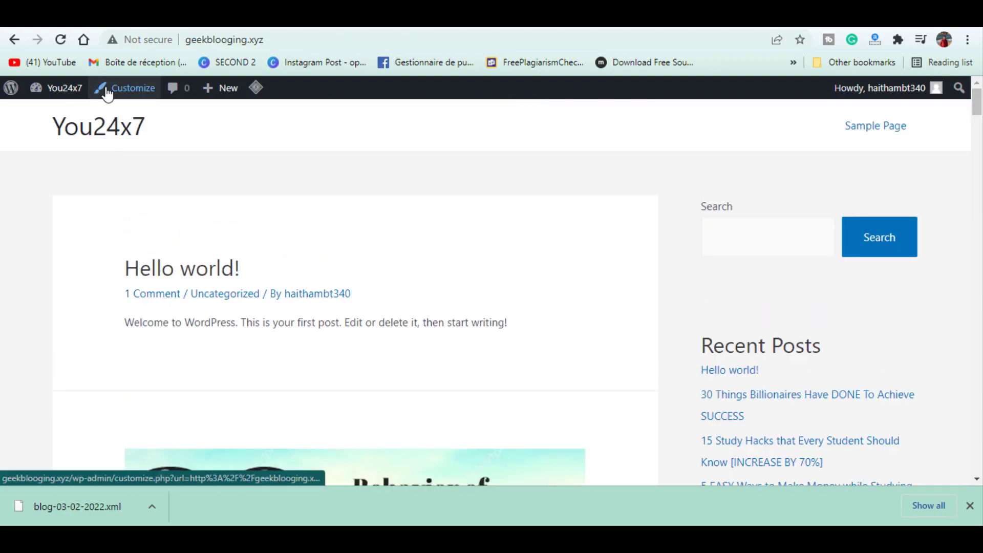
mouse_move(65, 93)
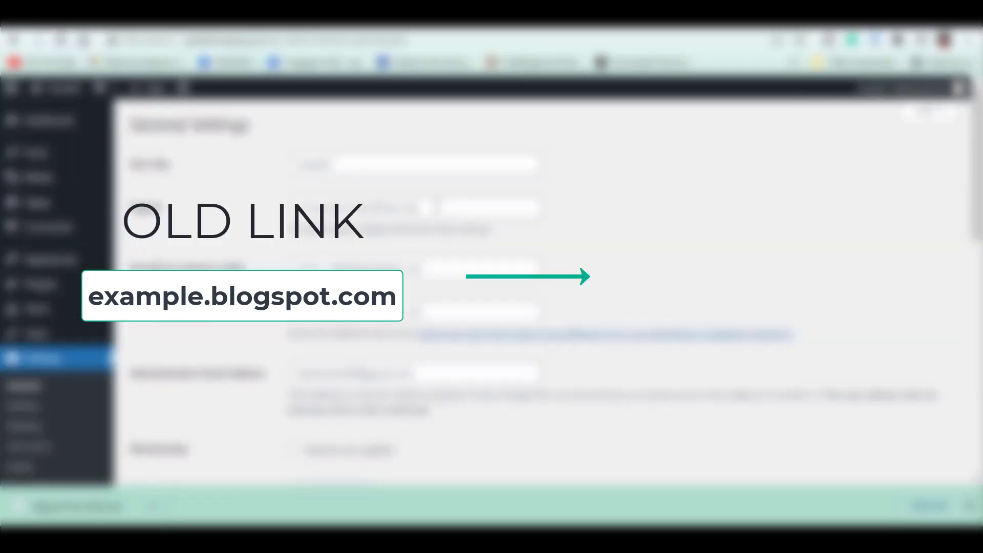
scroll(542, 292, down, 1)
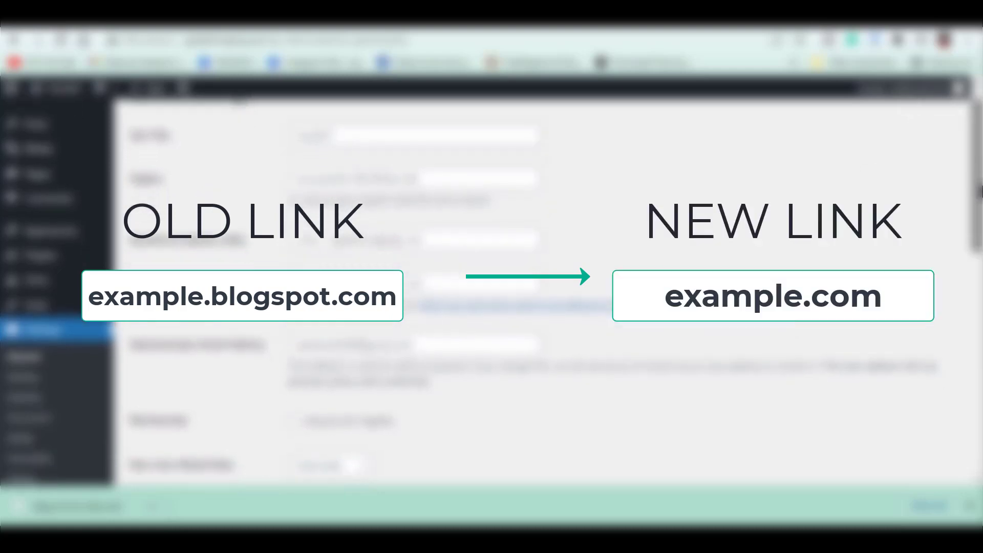
scroll(543, 292, down, 5)
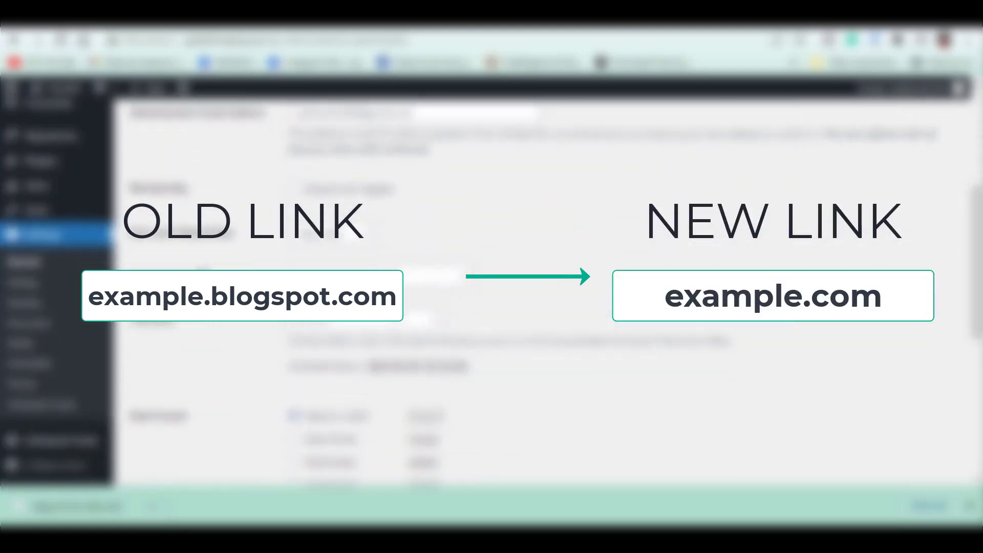
click(375, 330)
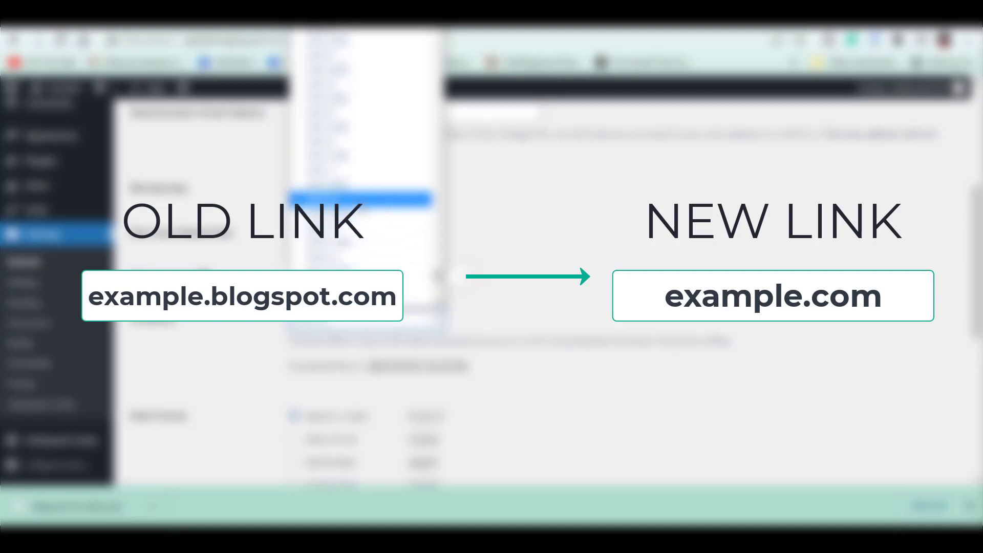
click(358, 199)
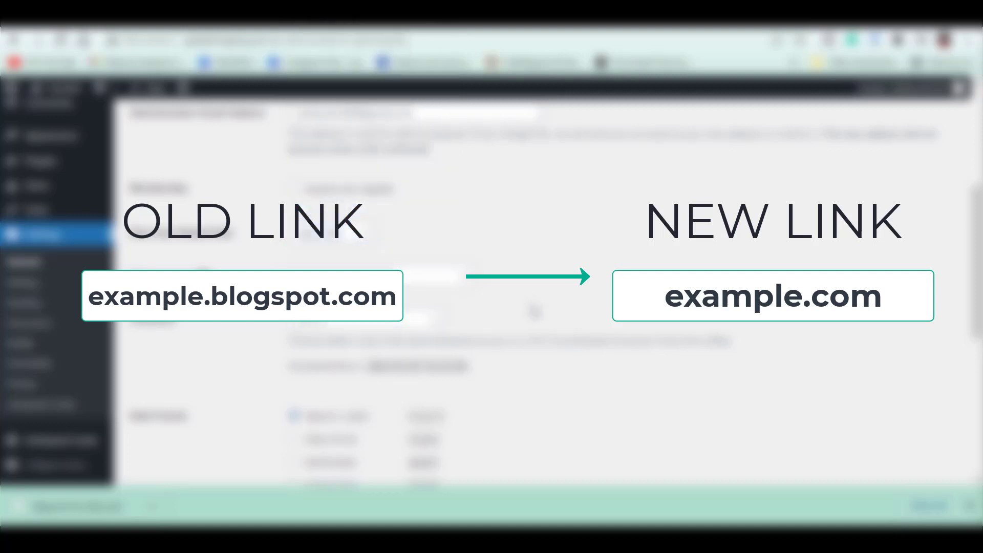
scroll(492, 312, down, 10)
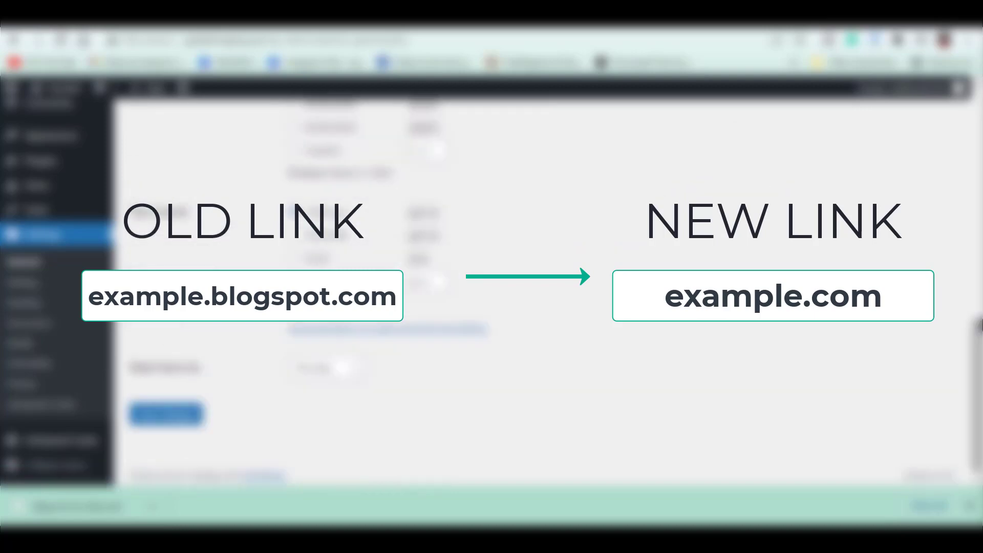
click(161, 412)
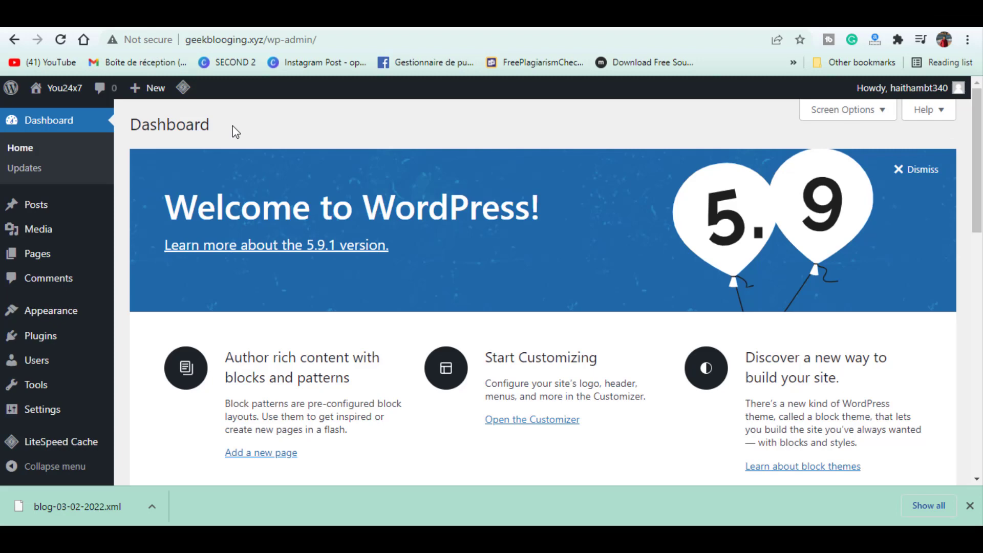
Step: Choose UTC+1 as the timezone in Settings > General and save the changes
mouse_move(62, 390)
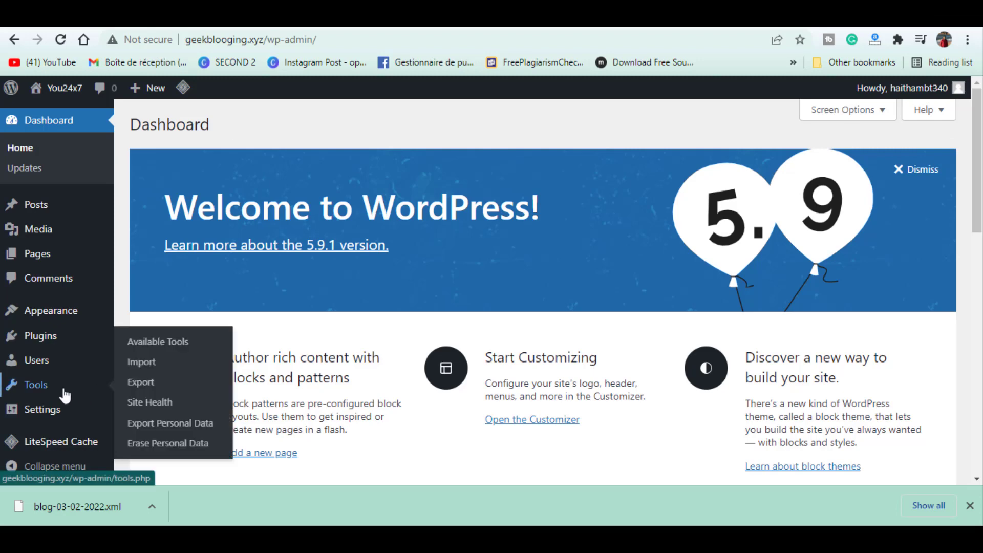
mouse_move(58, 409)
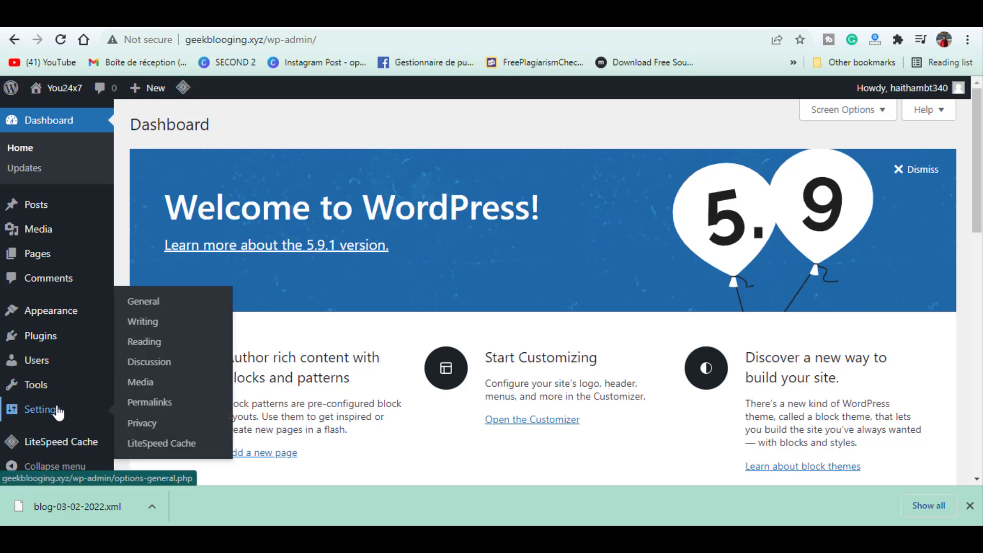
click(85, 416)
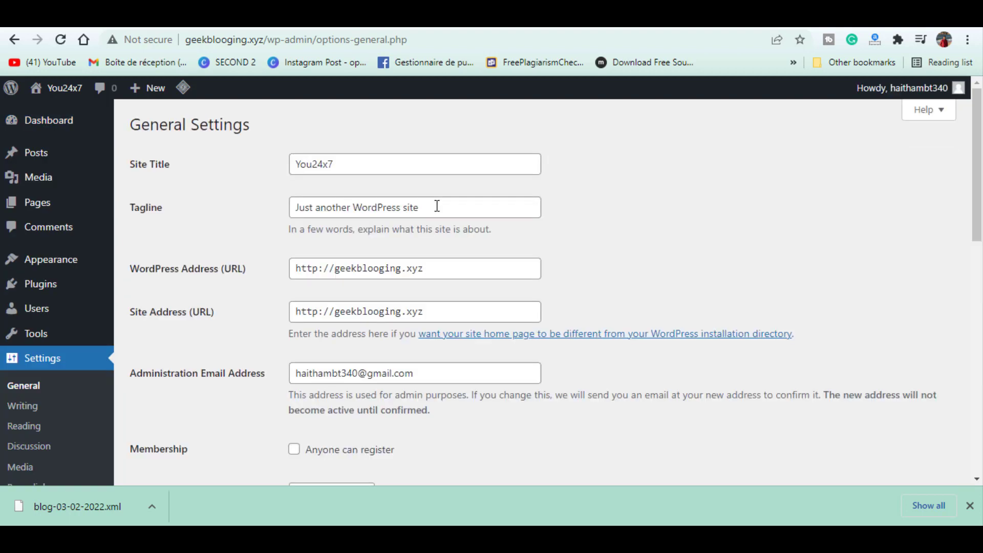
drag(978, 181, 981, 280)
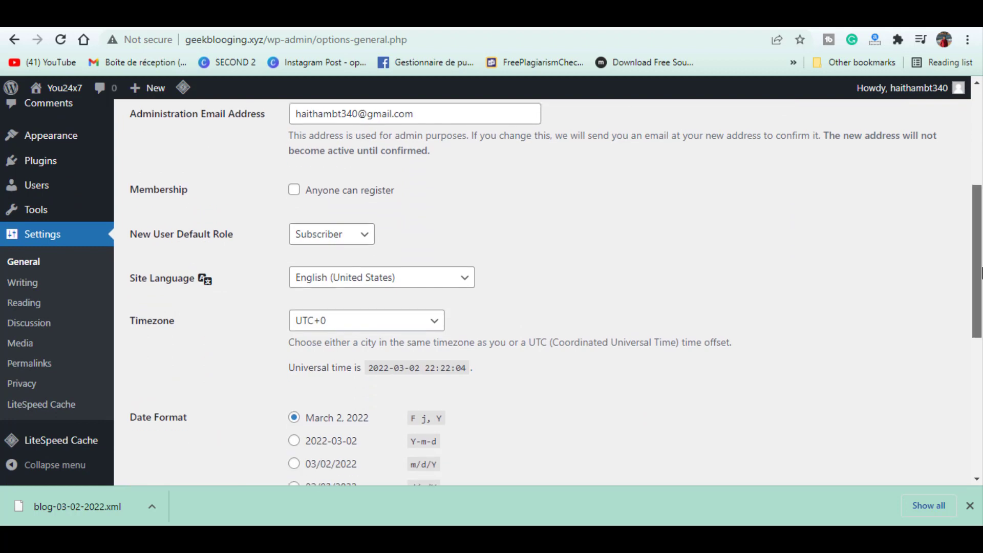
click(374, 325)
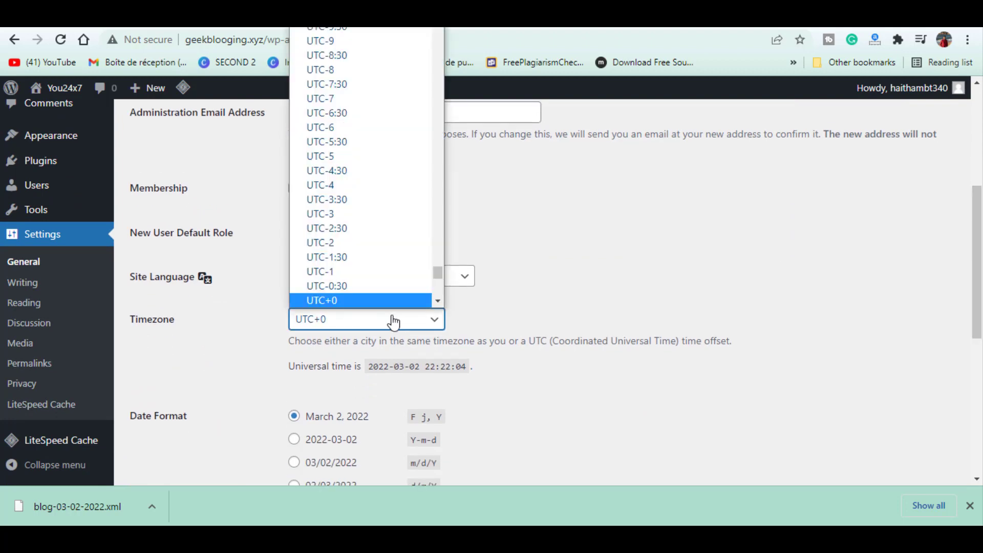
click(438, 303)
click(437, 301)
scroll(377, 265, down, 1)
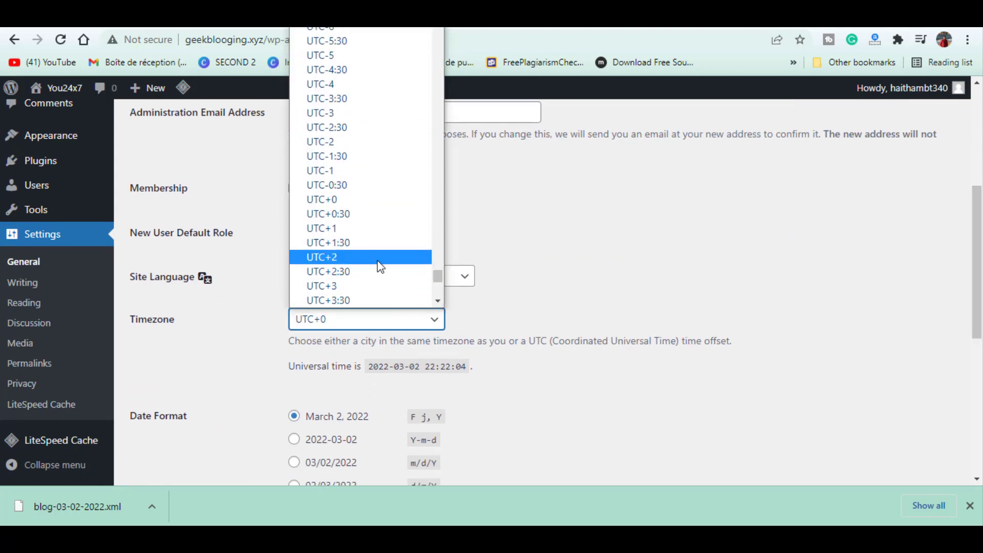
click(352, 229)
click(531, 304)
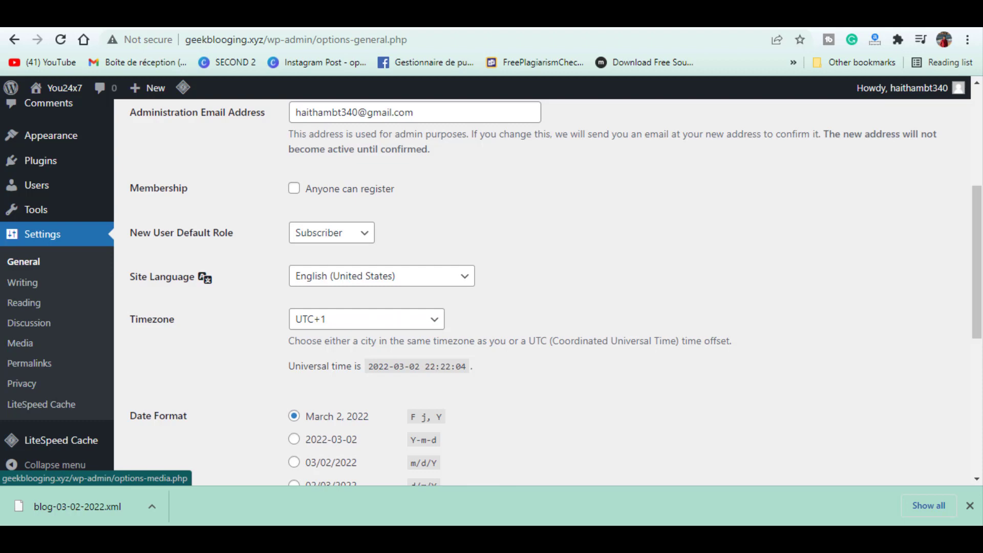
scroll(980, 330, down, 7)
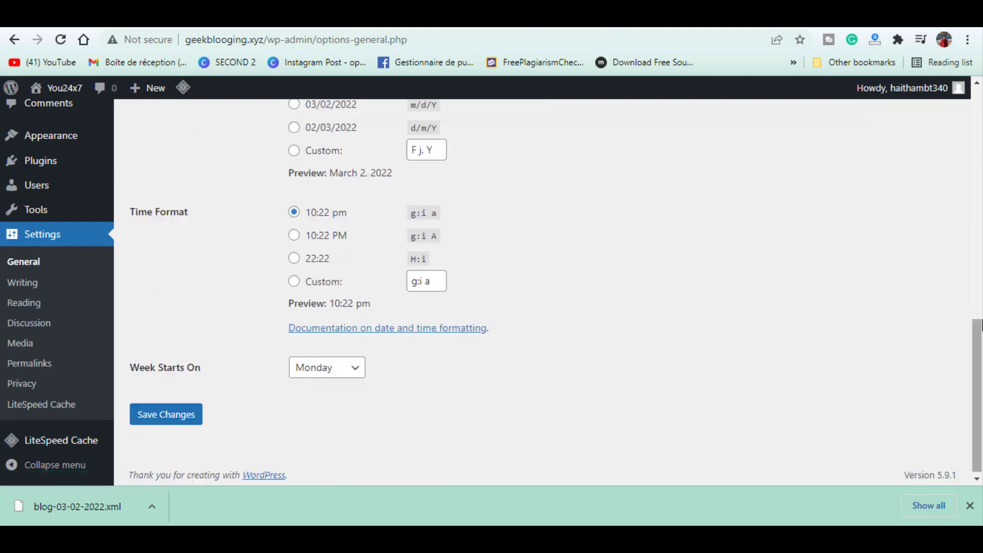
click(158, 412)
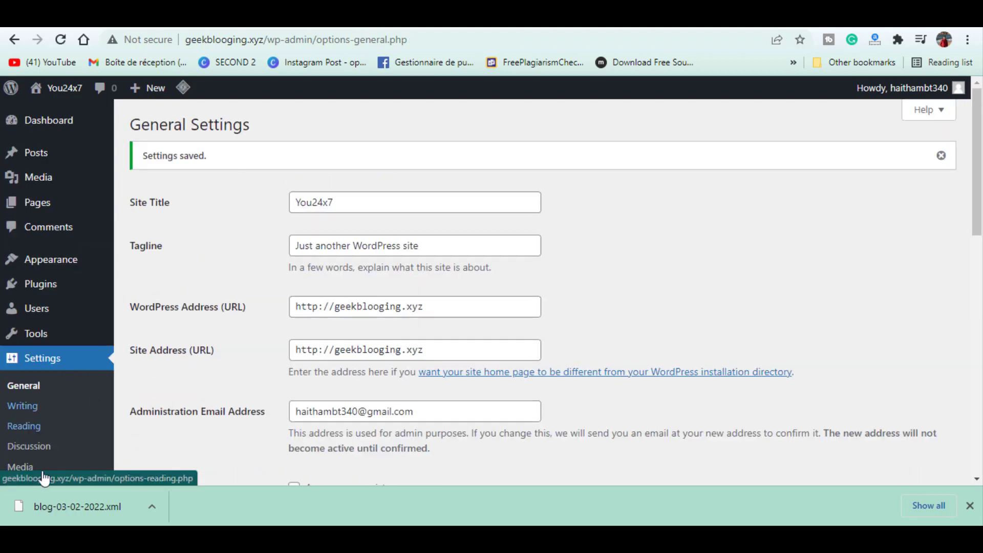
scroll(621, 300, down, 2)
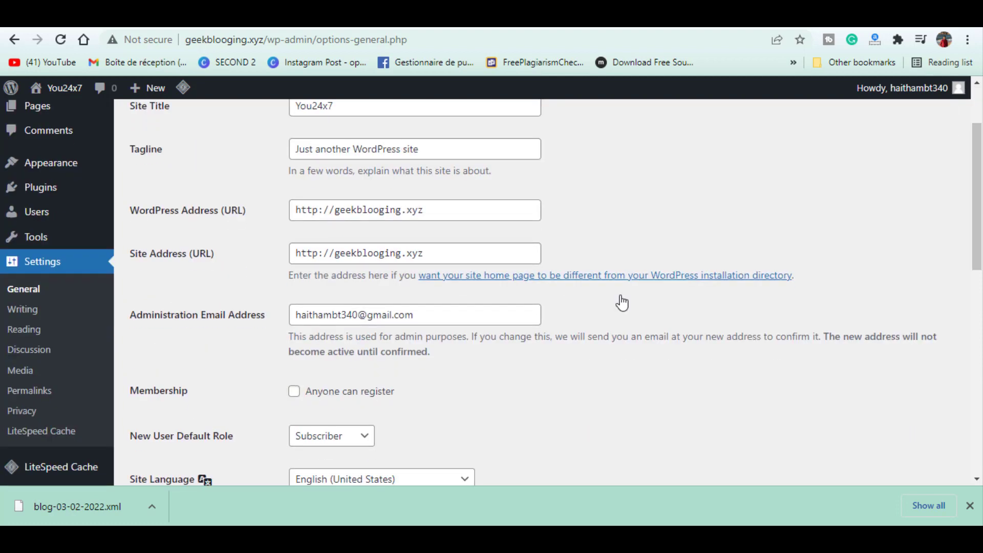
Step: Choose the 'Month and name' permalink structure in Settings > Permalinks and save it
click(15, 392)
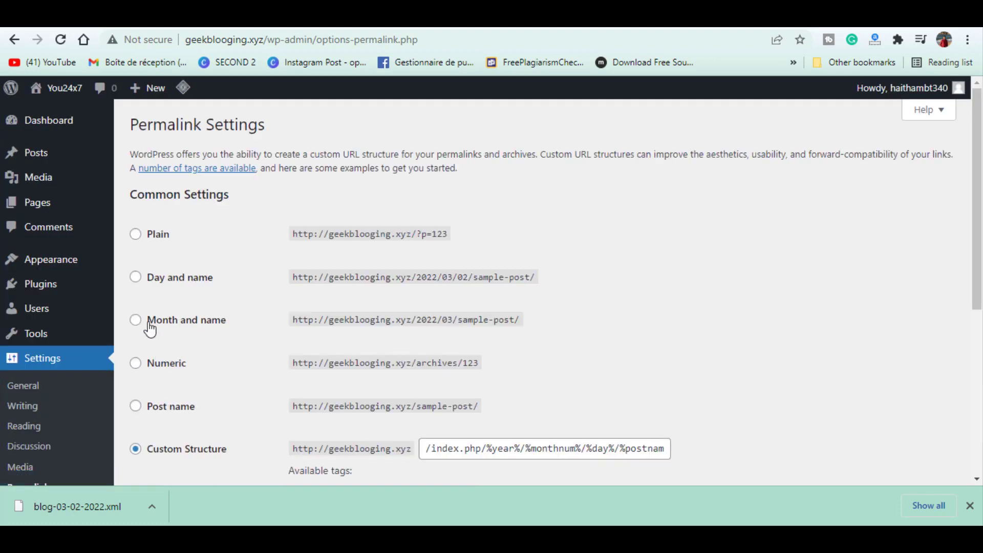
click(149, 323)
scroll(556, 297, down, 5)
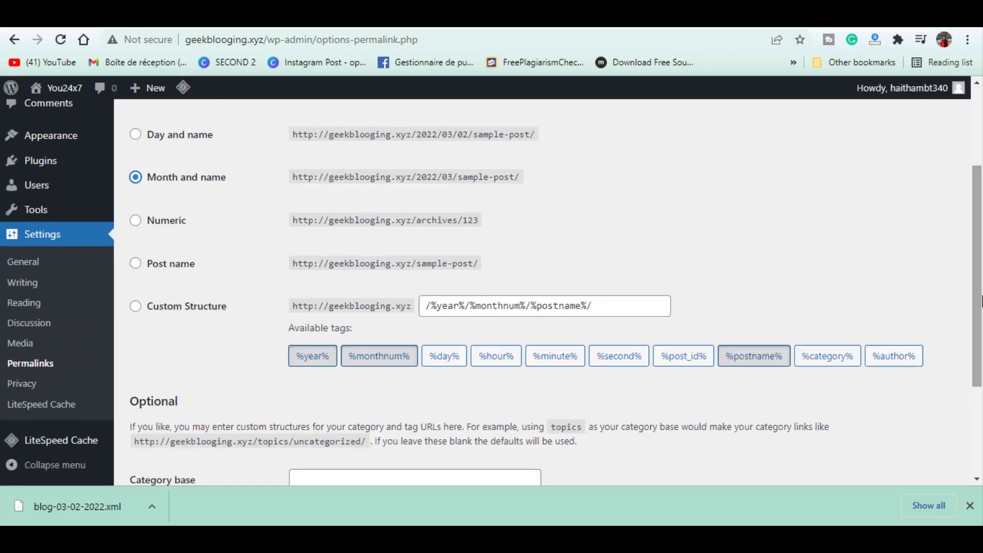
scroll(950, 400, down, 2)
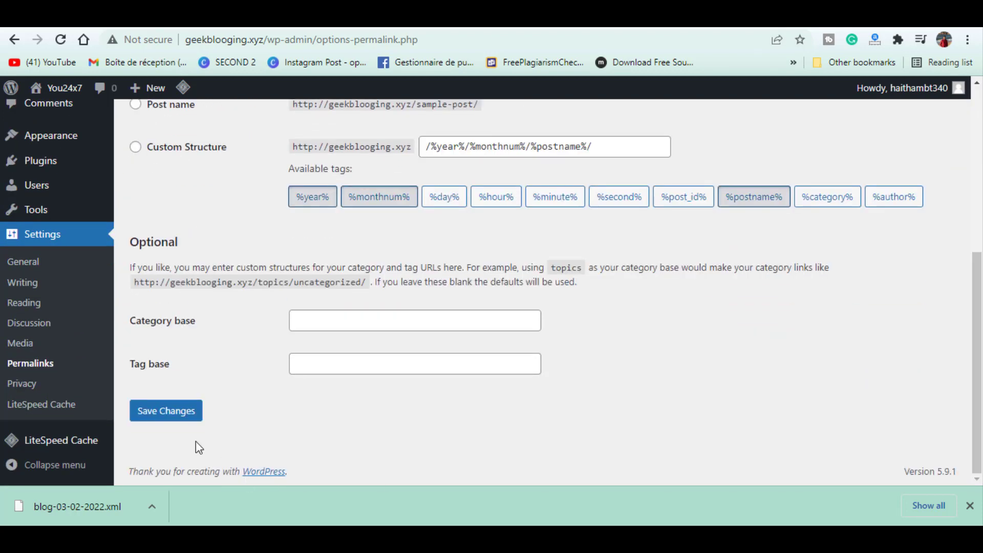
click(161, 412)
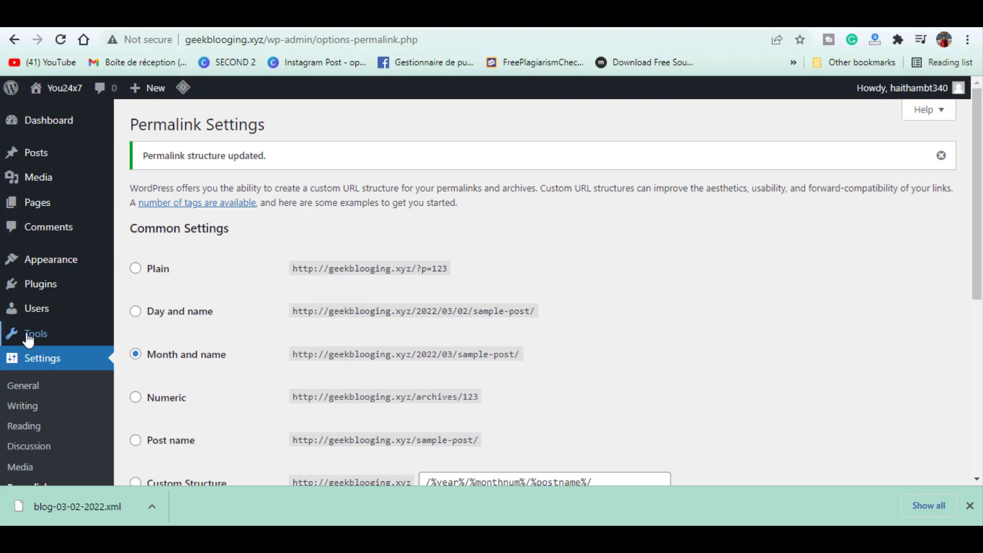
mouse_move(74, 134)
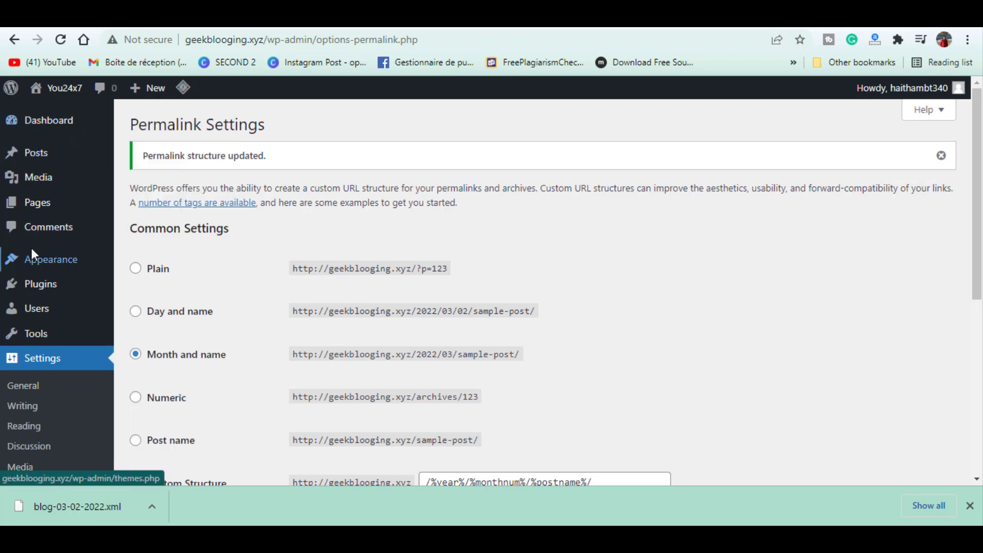
Step: Search plugins for 'blogger to wordpress', then install and activate Blogger To WordPress
mouse_move(47, 284)
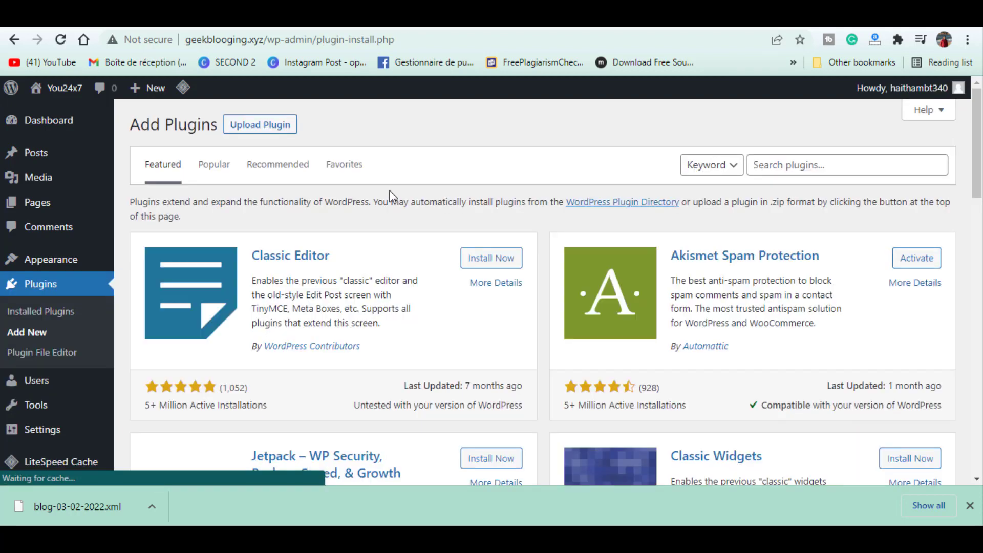
click(805, 159)
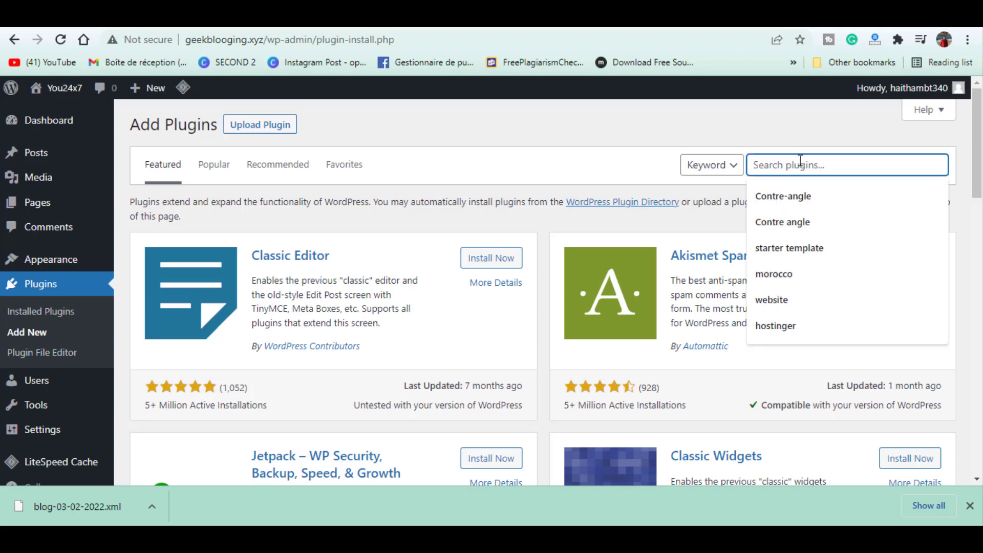
text(blogger)
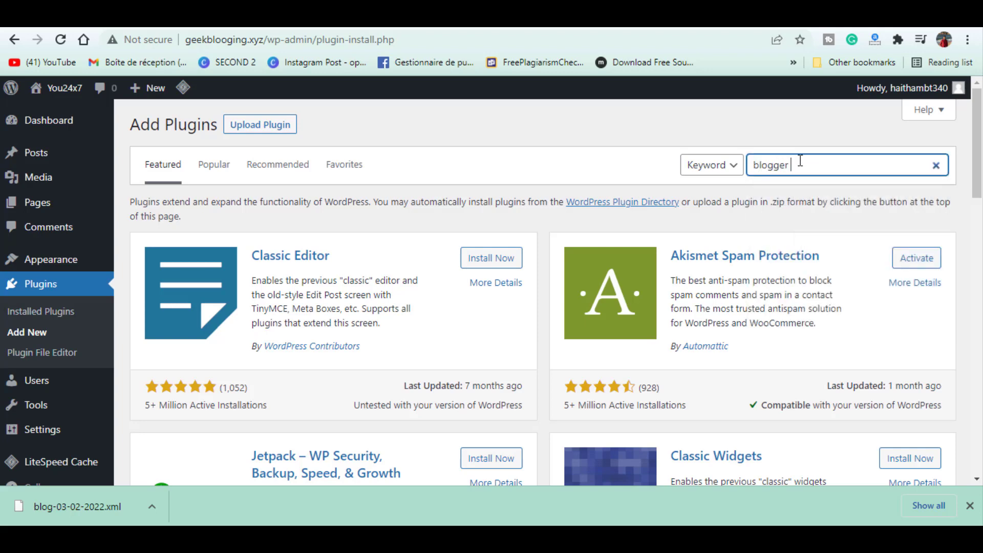
text( to)
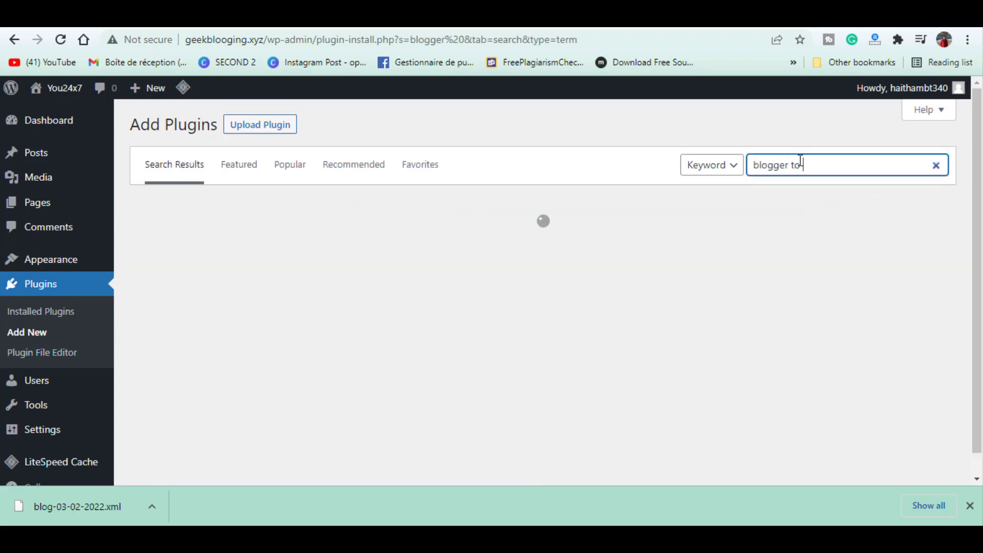
text( wordpress)
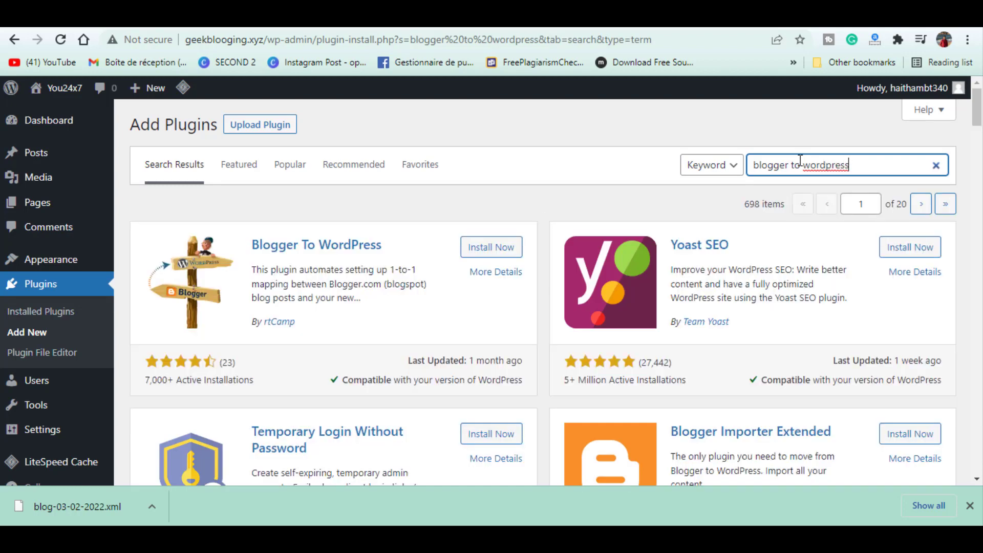
click(501, 248)
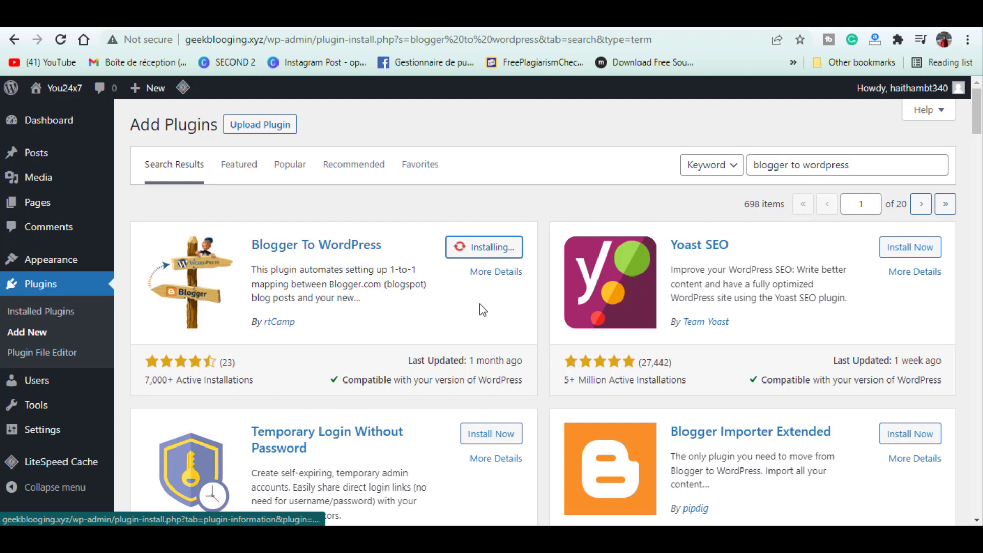
click(497, 251)
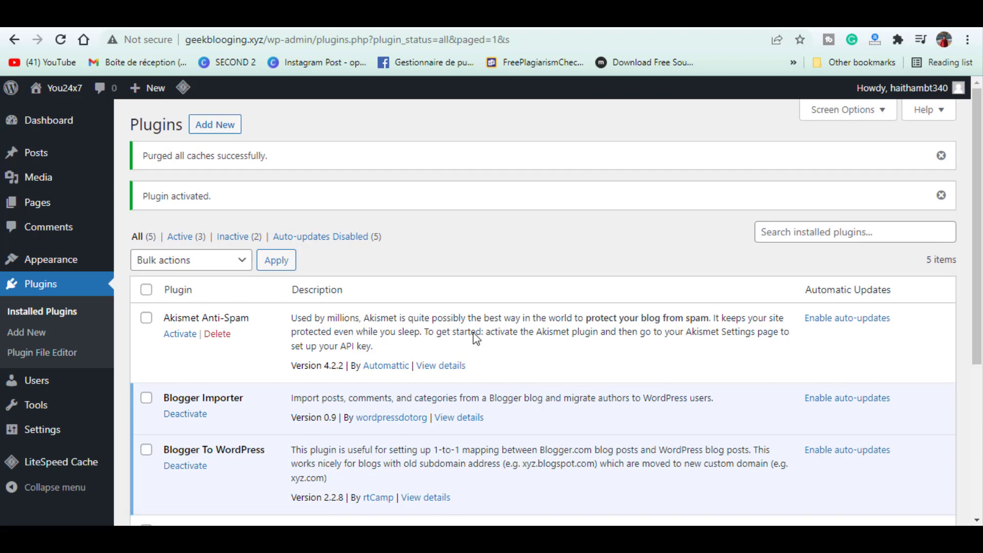
scroll(981, 224, down, 2)
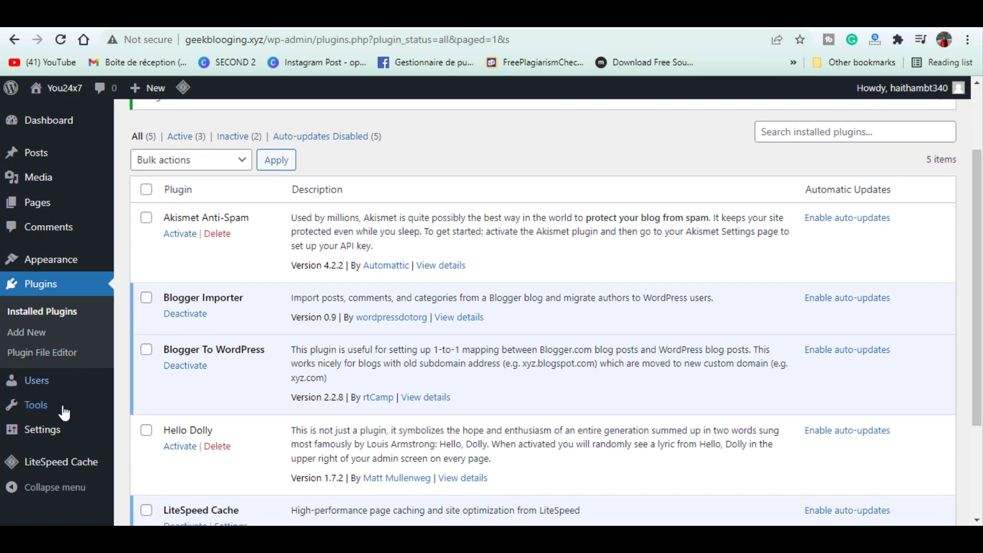
Step: Generate the redirection template code for you24x7.blogspot.com and select all of it
mouse_move(52, 408)
click(161, 487)
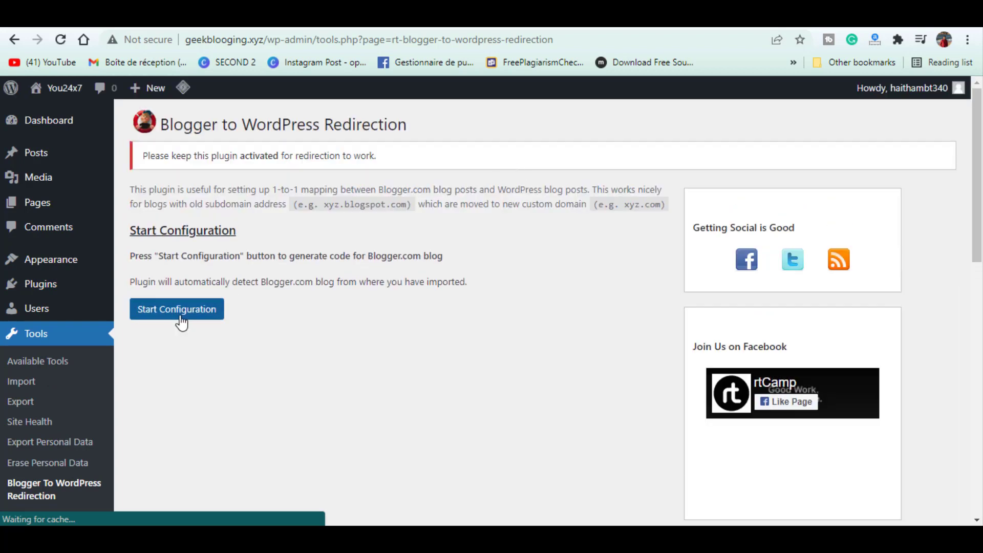
click(199, 321)
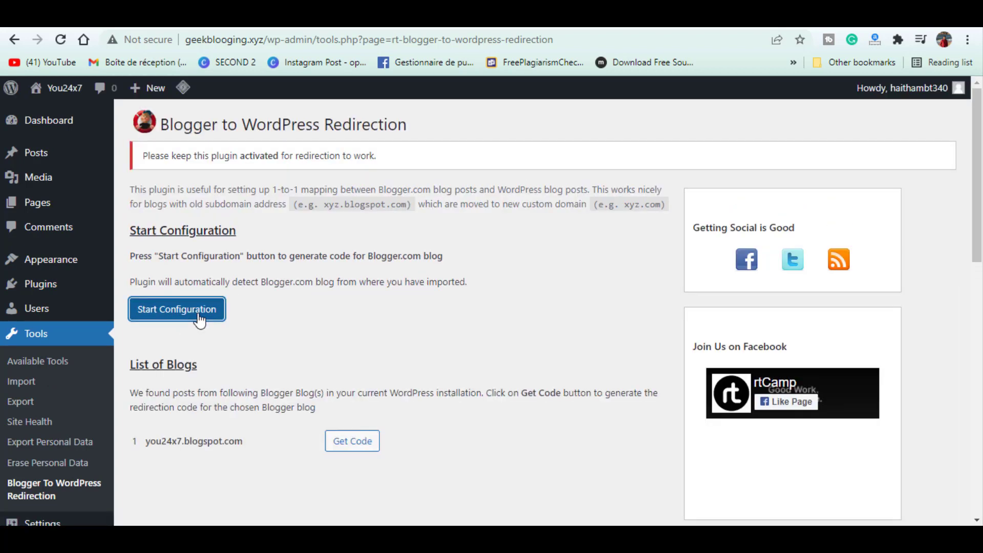
click(356, 439)
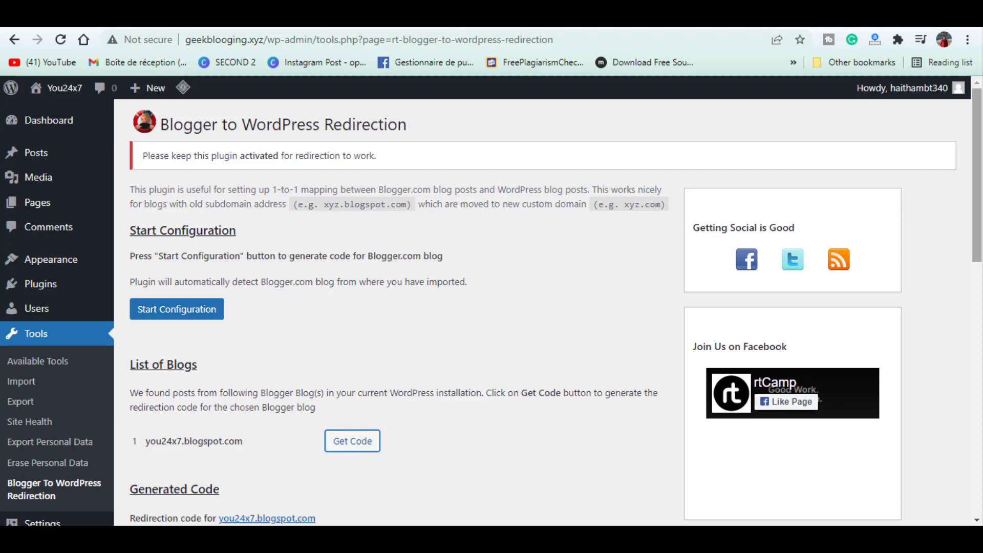
drag(981, 209, 981, 341)
click(248, 362)
key(ctrl+a)
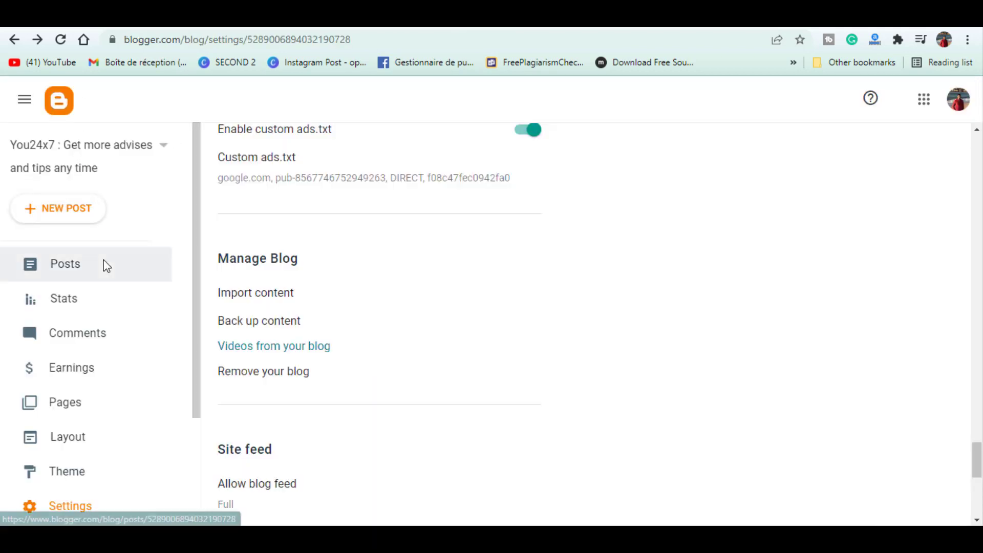
Step: Switch the Blogger blog to the first generation Classic theme without a backup
drag(195, 366, 199, 430)
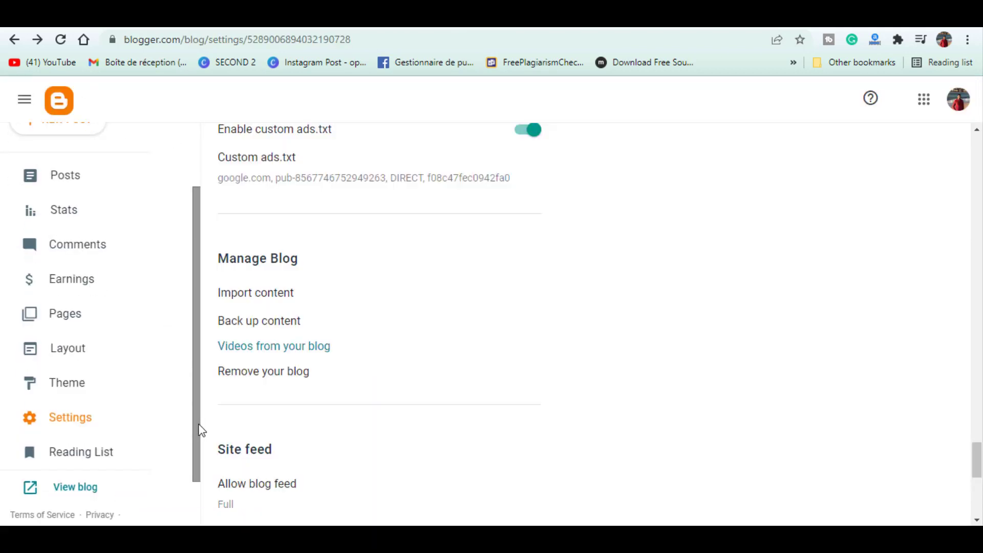
click(58, 395)
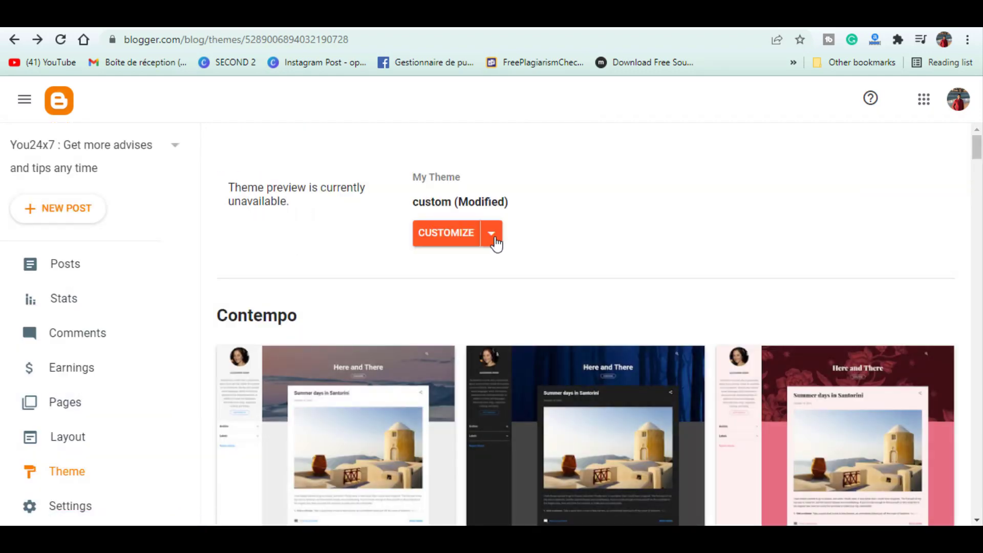
click(495, 239)
click(346, 311)
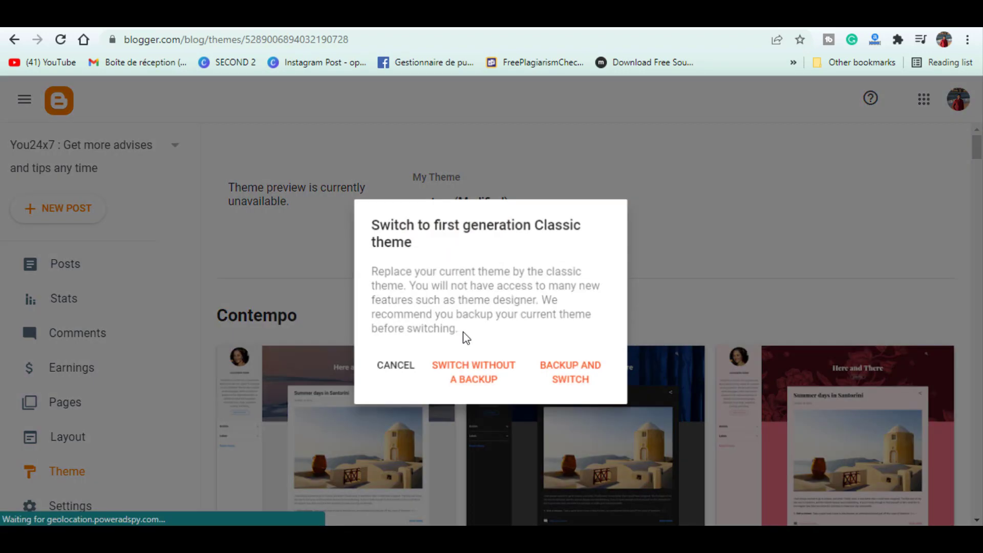
click(466, 377)
Step: Replace the Classic theme's HTML with the pasted redirection code, save, and leave the editor
click(263, 240)
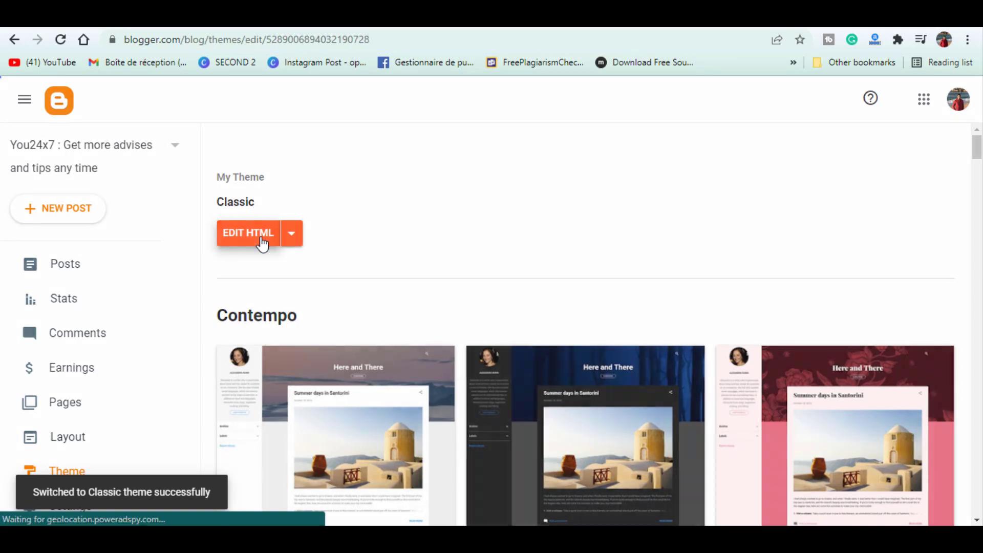
click(370, 292)
key(ctrl+a)
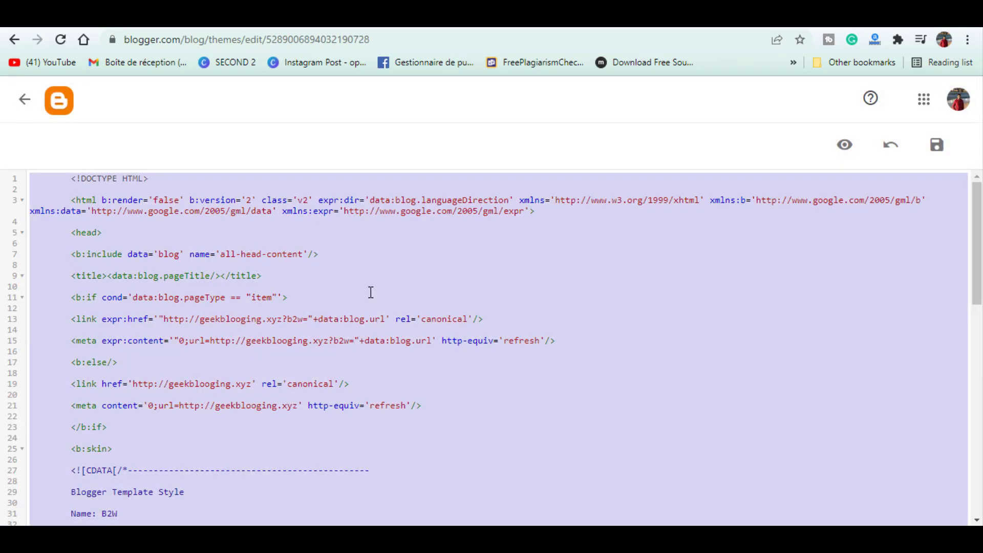
key(ctrl+v)
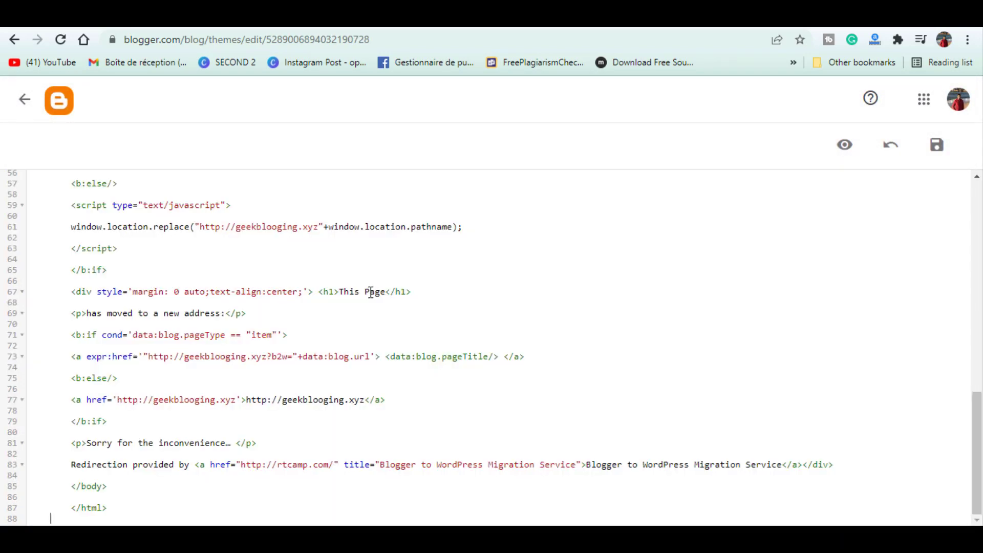
click(937, 145)
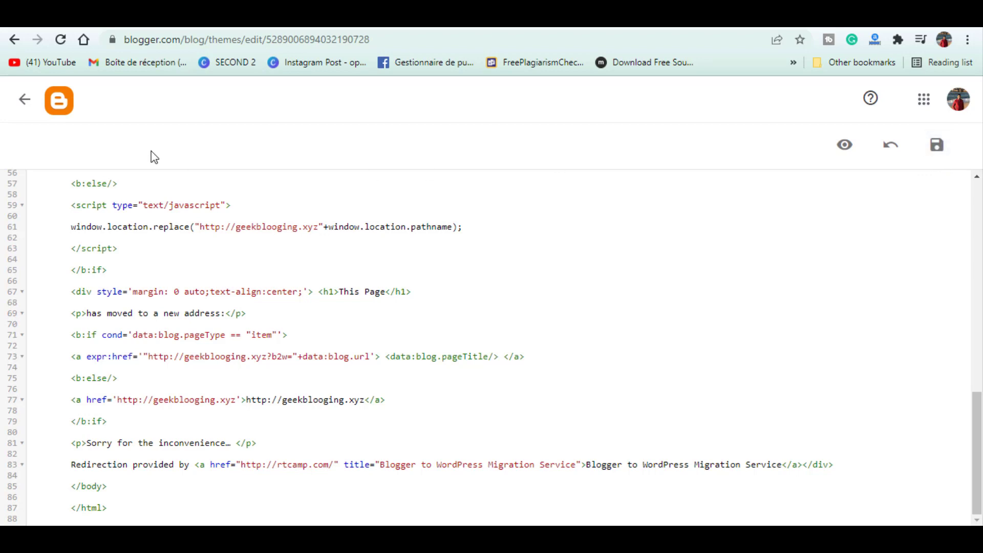
click(23, 105)
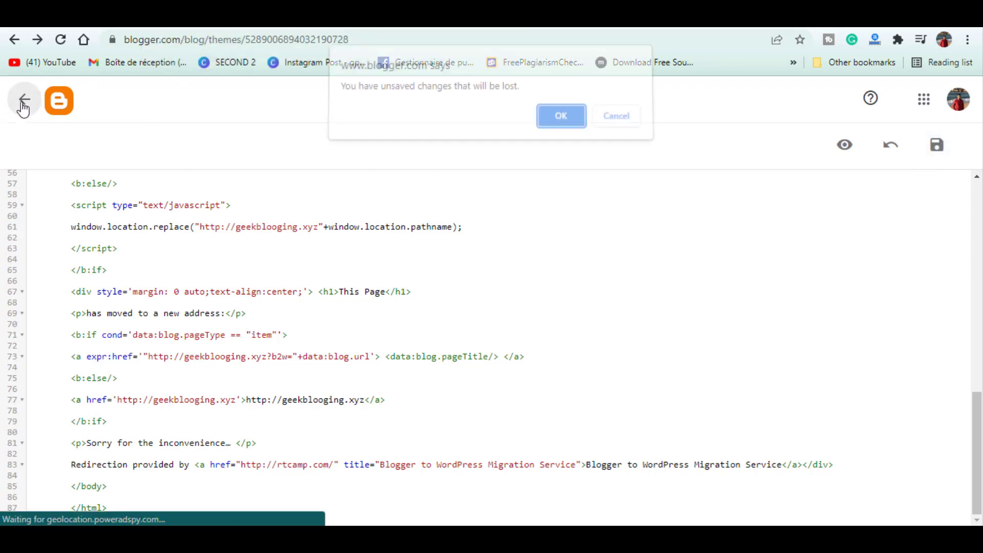
click(556, 121)
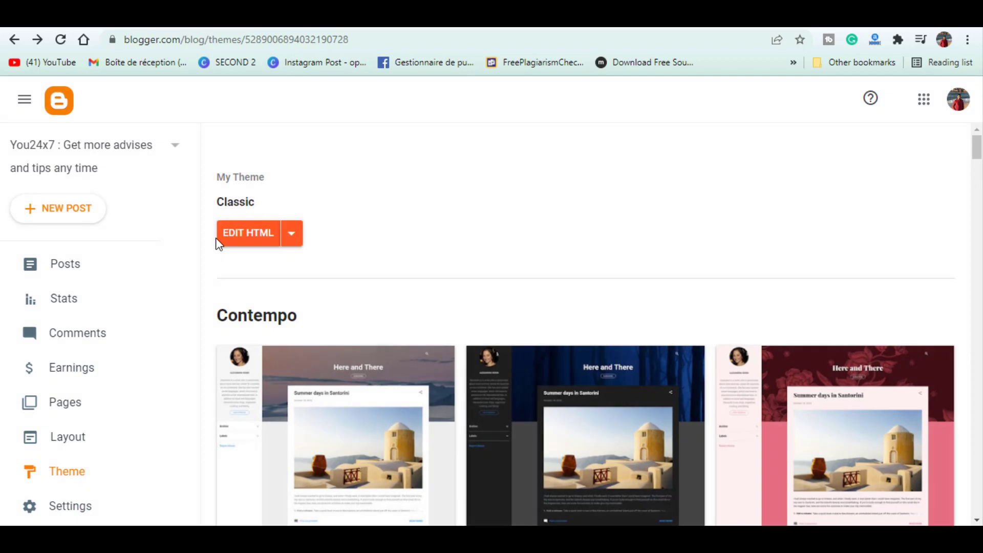
Step: View an old post from the Blogger posts list and check it redirects to geekblogging.xyz
click(75, 271)
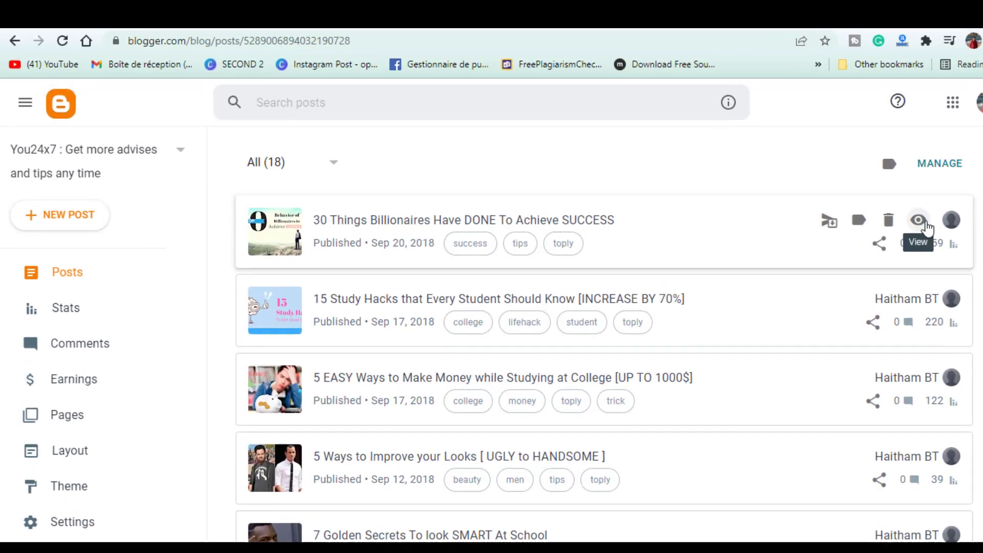
click(891, 213)
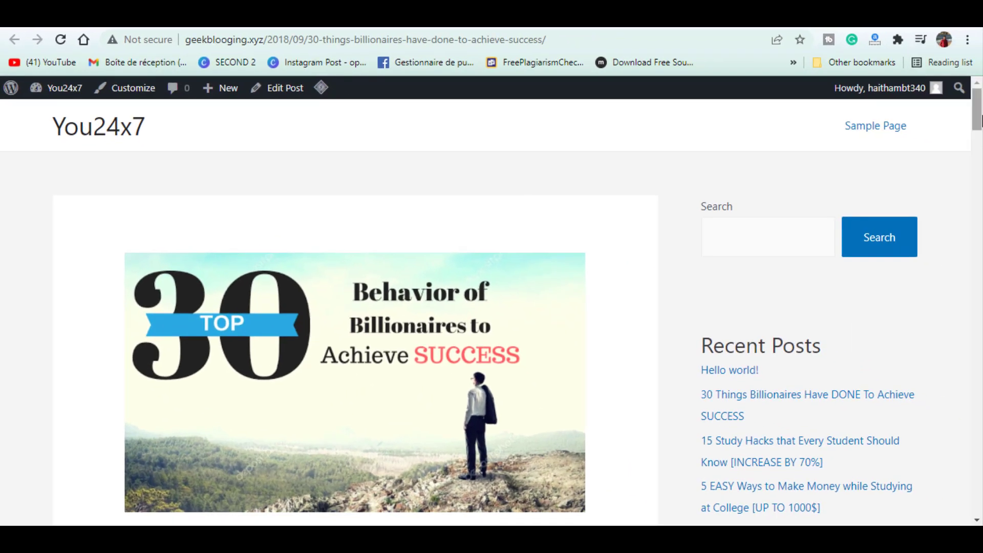
scroll(978, 195, down, 6)
drag(980, 193, 980, 347)
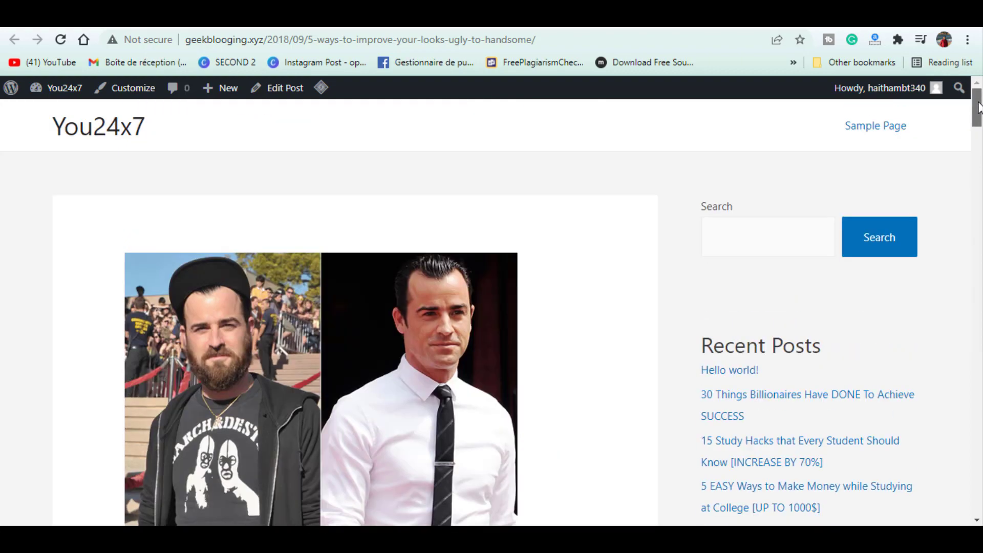
Step: Go to the You24x7 homepage and scroll through the imported posts
click(98, 140)
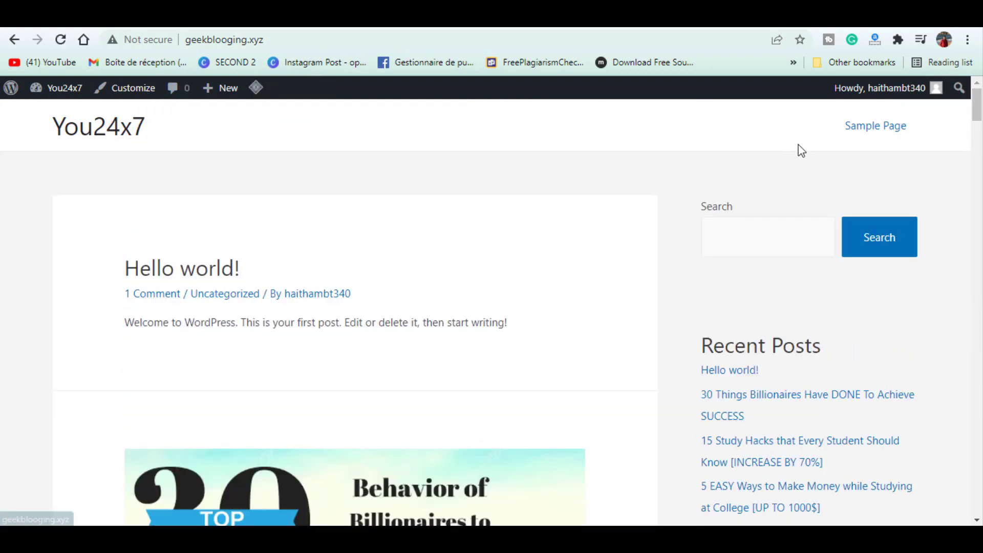
drag(979, 107, 981, 135)
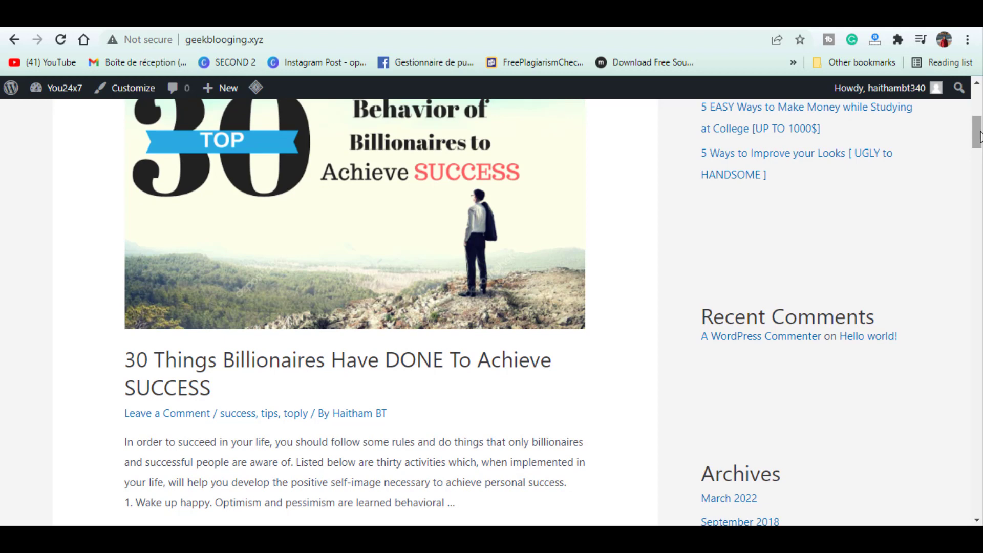